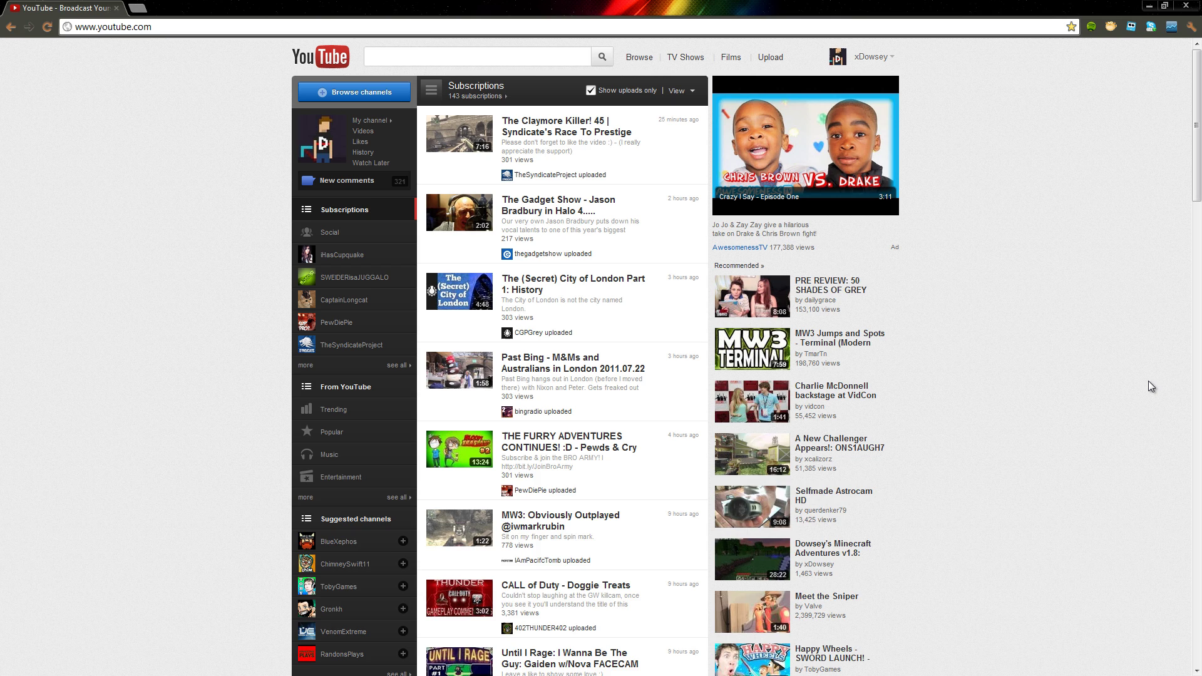
Open the Chrome Console with Ctrl+Shift+J, docked below the YouTube subscriptions page
{"action": "key", "text": "ctrl+shift+j"}
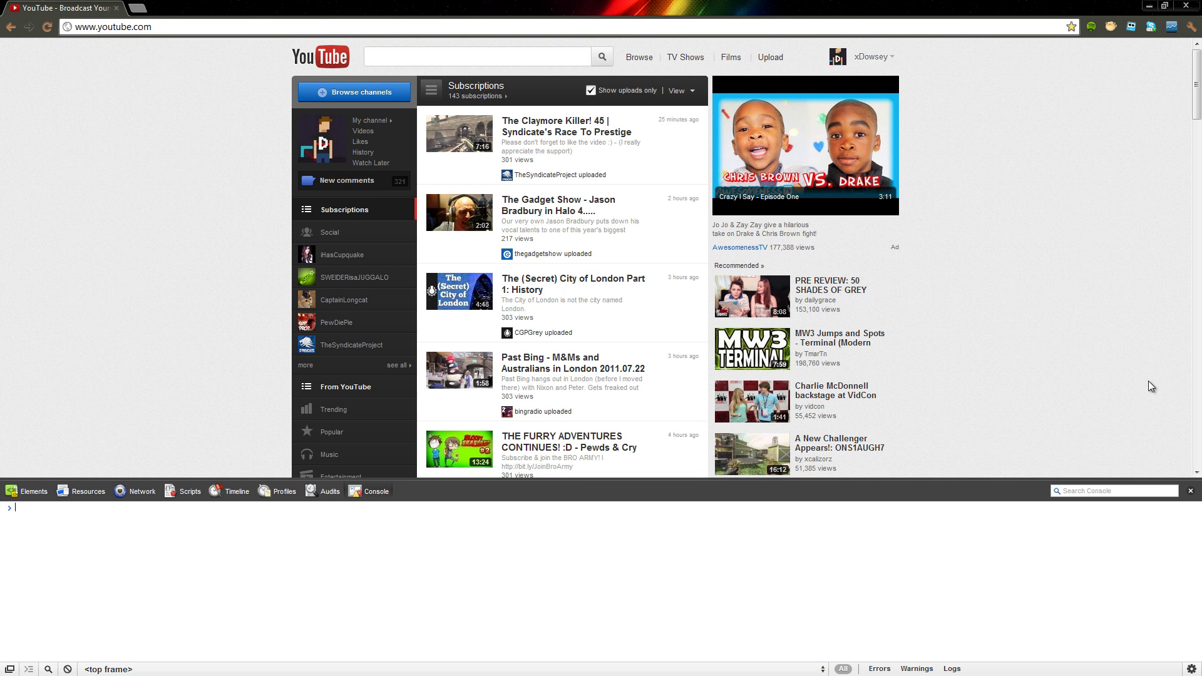
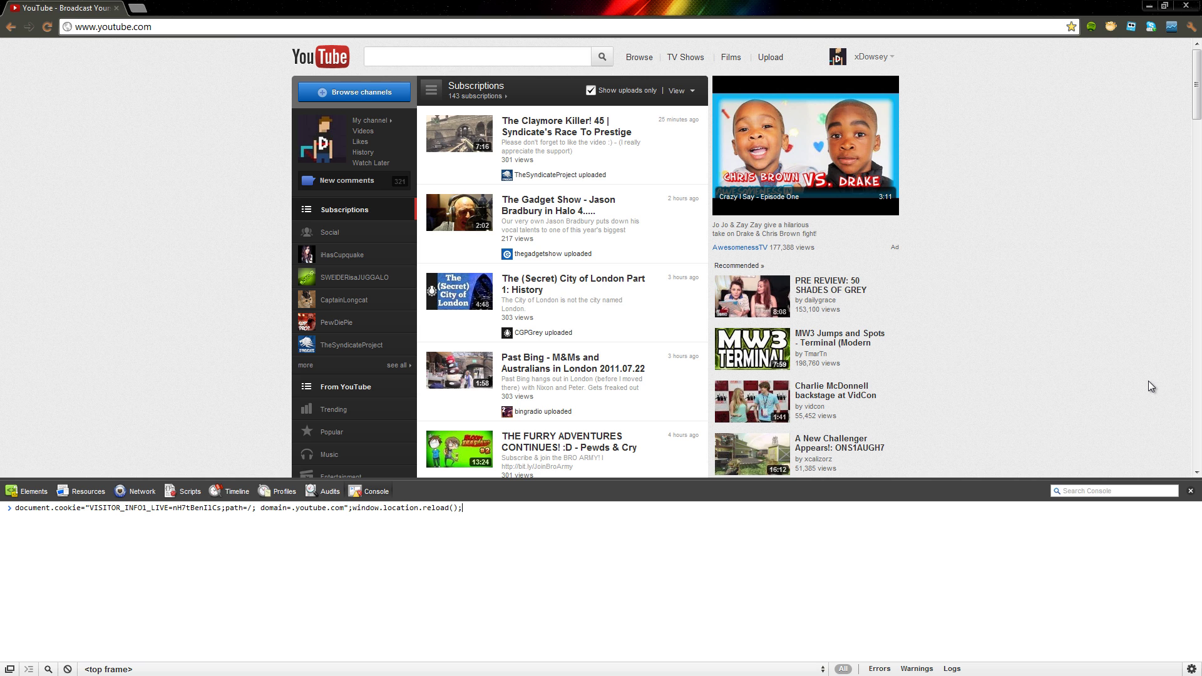
Run the VISITOR_INFO1_LIVE cookie command in the console to reload YouTube in the new layout
{"action": "key", "text": "Return"}
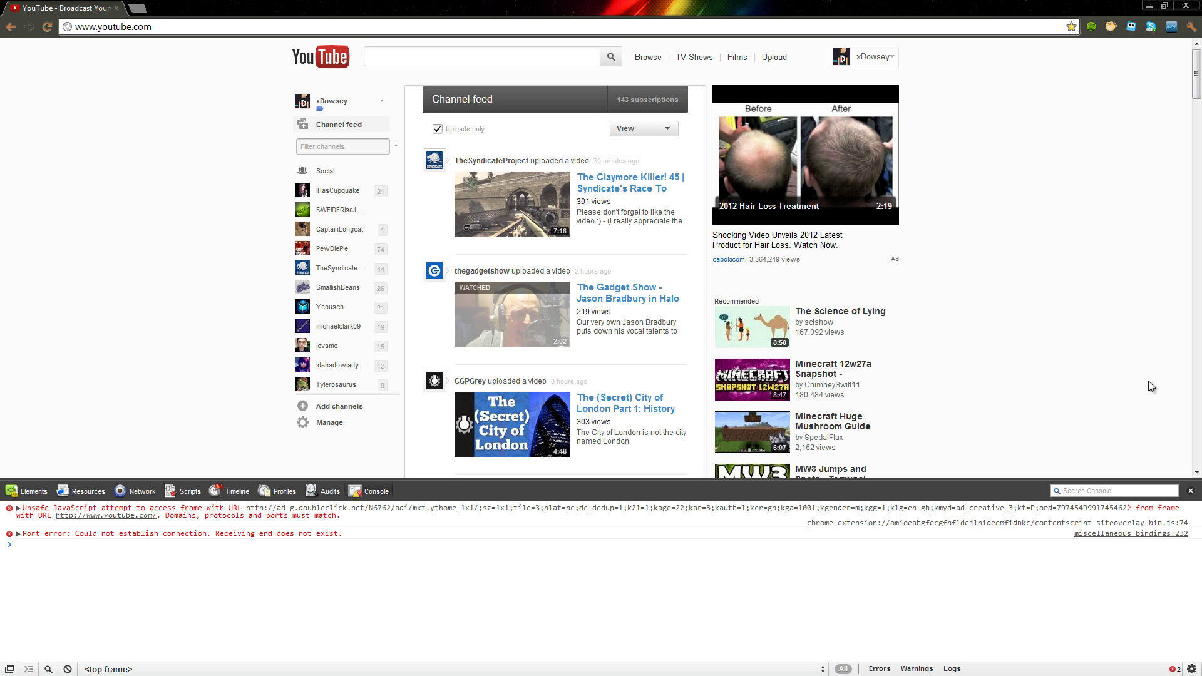
Close DevTools and untick Uploads only so the Channel feed shows all activity
{"action": "left_click", "coordinate": [1190, 491]}
{"action": "left_click_drag", "start_coordinate": [1148, 401], "coordinate": [1136, 382]}
{"action": "left_click", "coordinate": [1109, 372]}
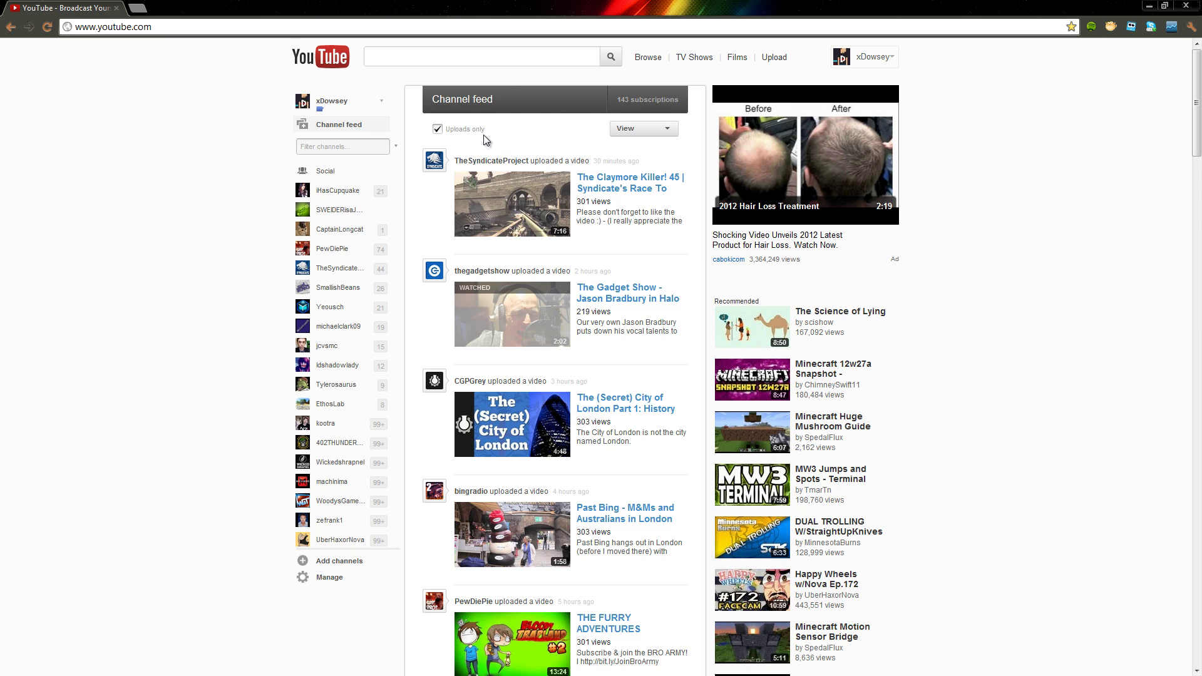
{"action": "left_click", "coordinate": [458, 131]}
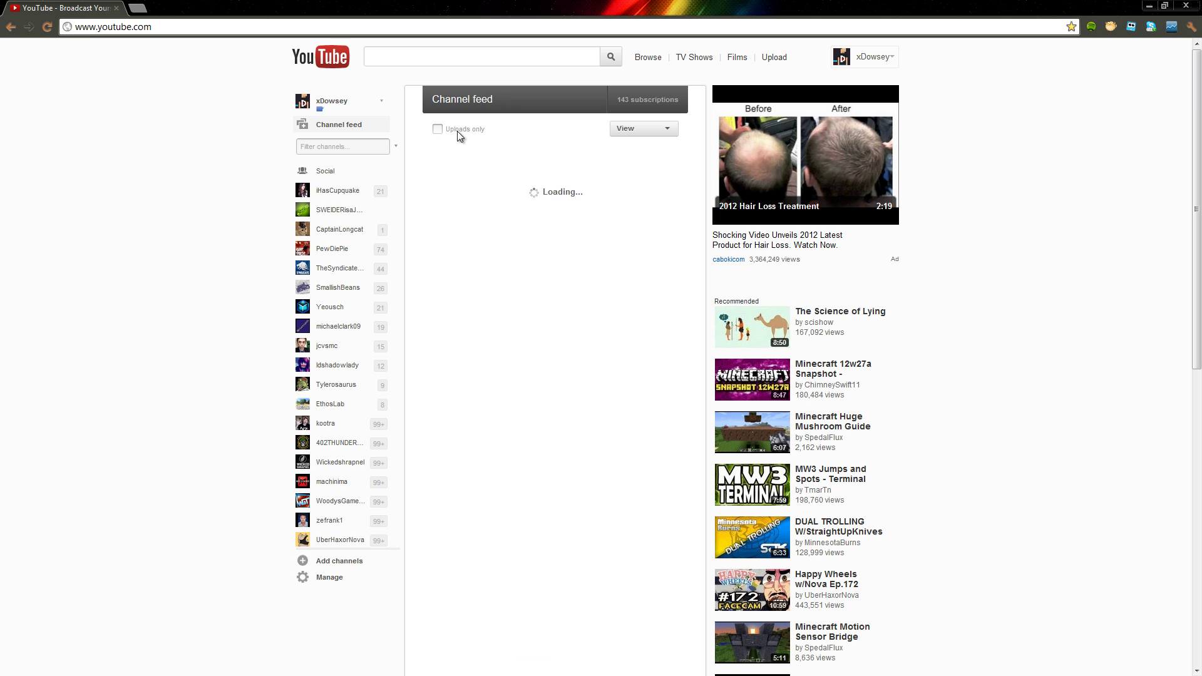
Switch the Channel feed View to Highlights and scroll through it
{"action": "left_click", "coordinate": [651, 130]}
{"action": "left_click", "coordinate": [647, 130]}
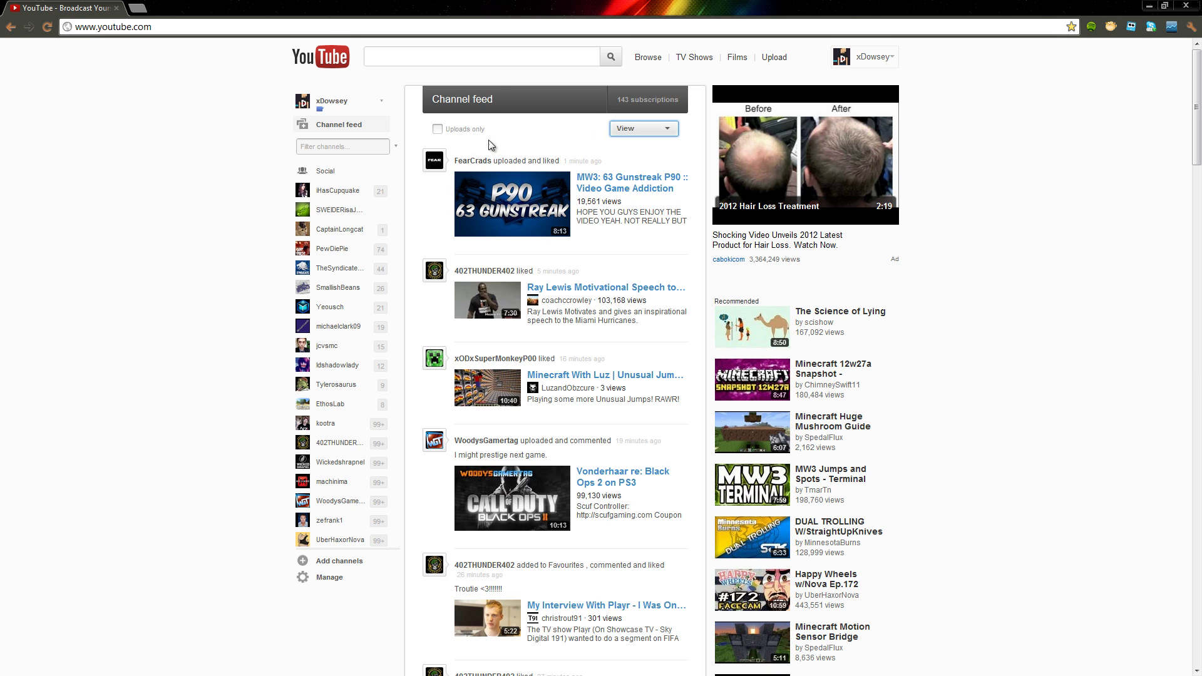
{"action": "left_click", "coordinate": [647, 133]}
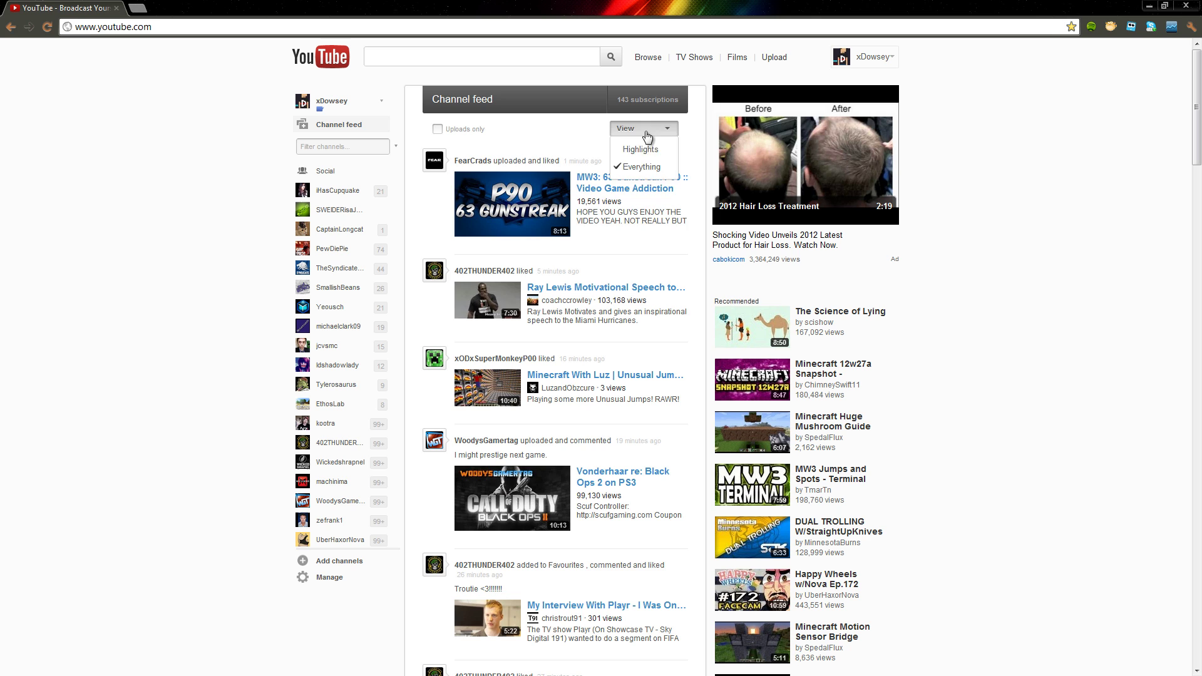
{"action": "left_click", "coordinate": [645, 152]}
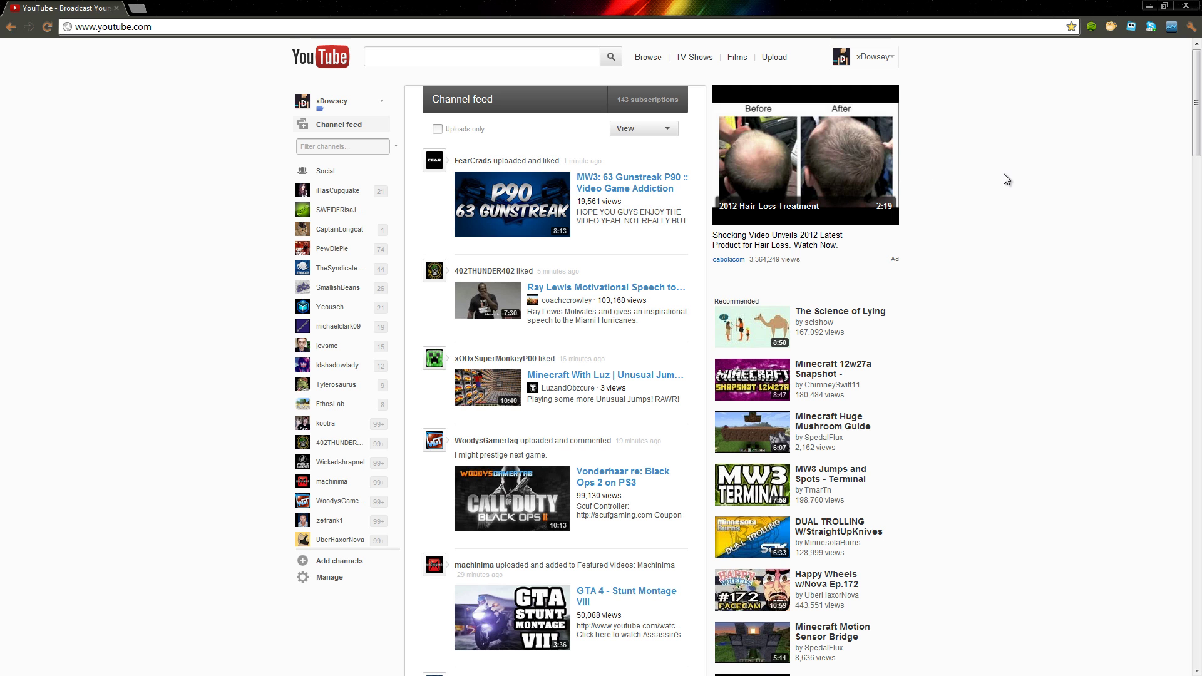
{"action": "scroll", "coordinate": [1017, 181], "scroll_direction": "down", "scroll_amount": 3}
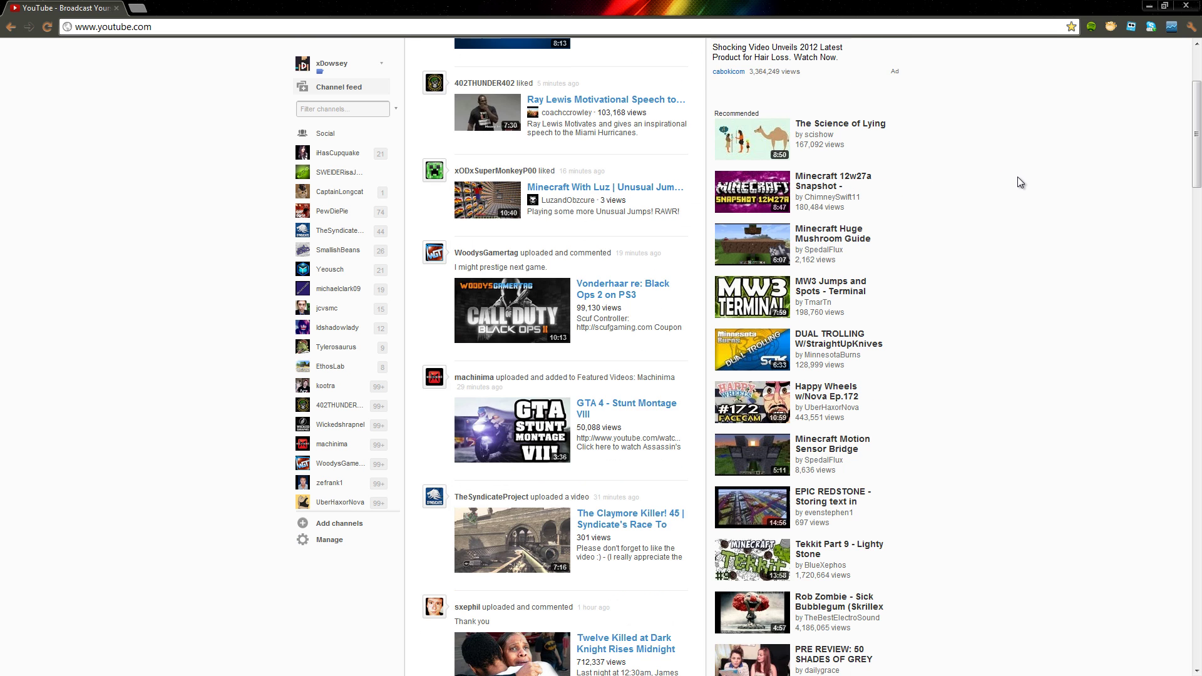
{"action": "scroll", "coordinate": [1017, 182], "scroll_direction": "up", "scroll_amount": 4}
Switch the Channel feed View back to Everything
{"action": "left_click", "coordinate": [653, 132]}
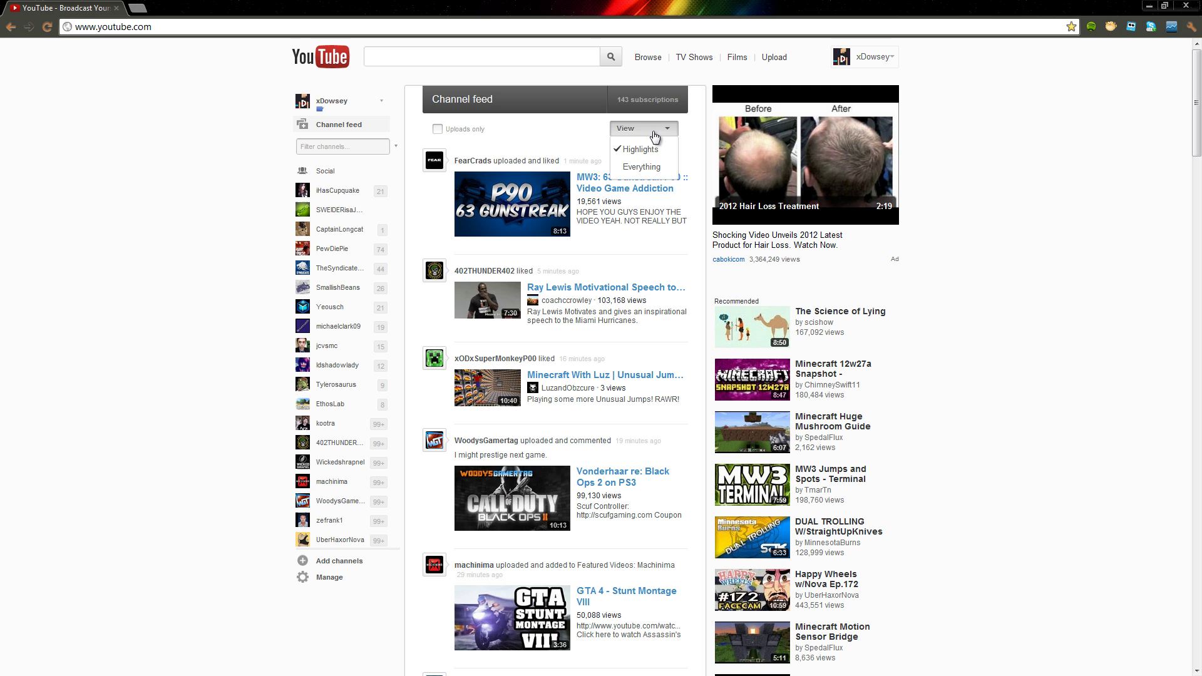
{"action": "left_click", "coordinate": [649, 167]}
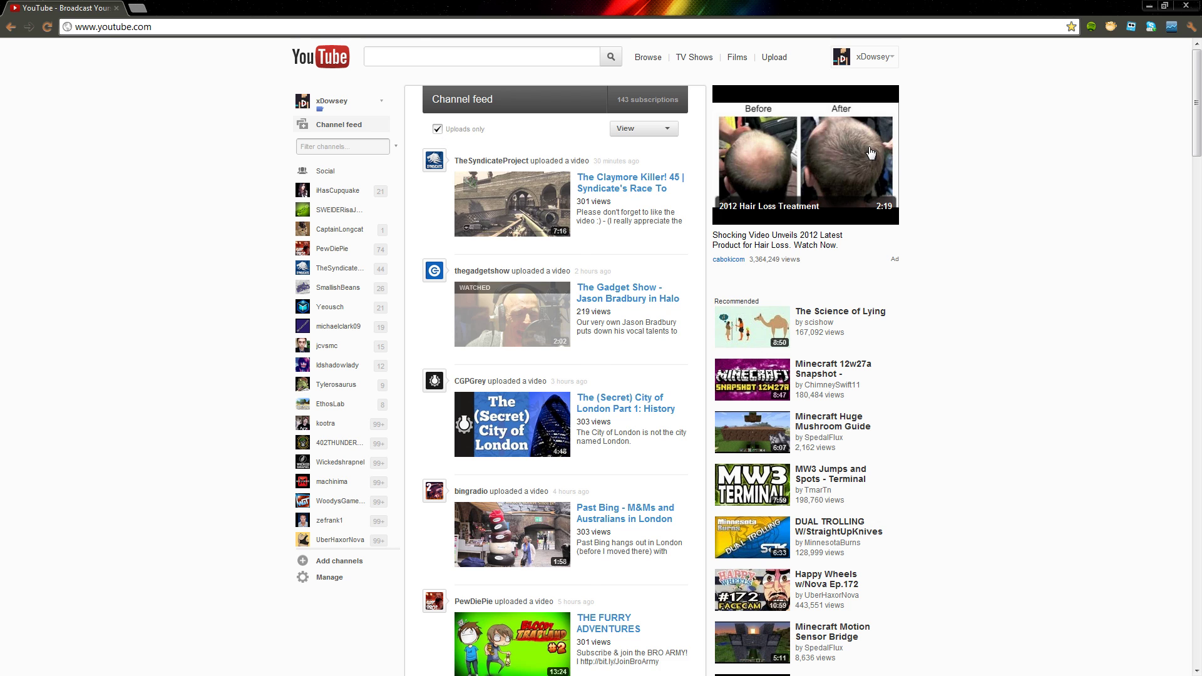
{"action": "scroll", "coordinate": [870, 153], "scroll_direction": "down", "scroll_amount": 1}
{"action": "scroll", "coordinate": [870, 153], "scroll_direction": "up", "scroll_amount": 1}
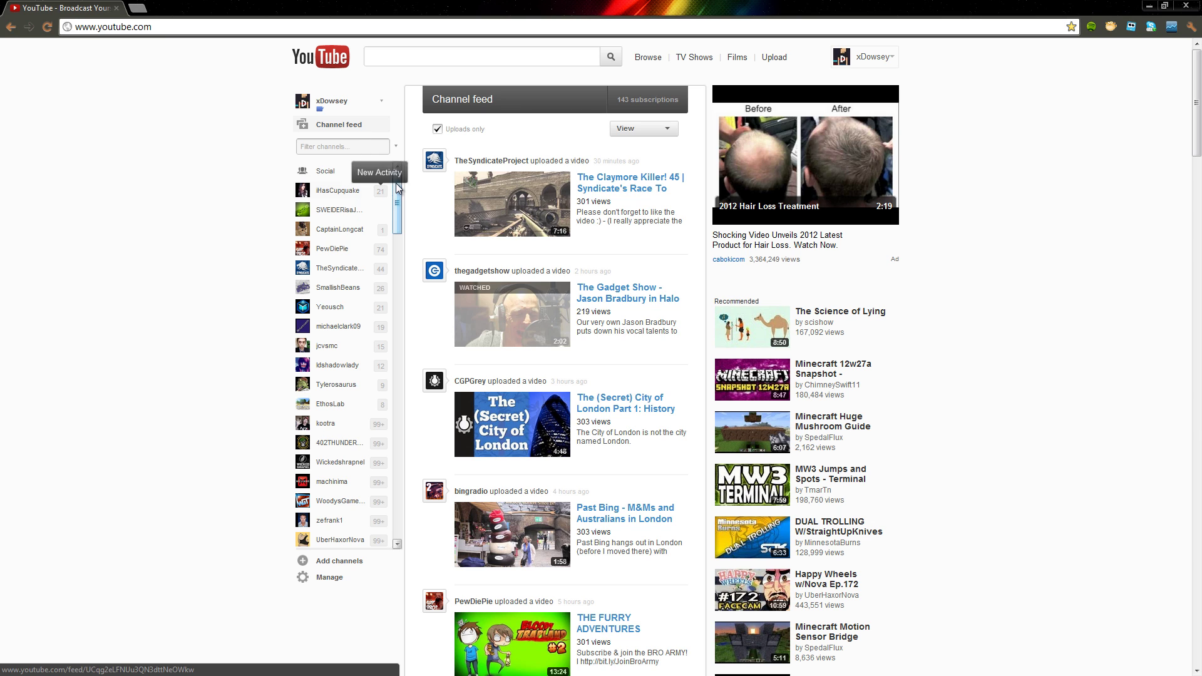
Open the first subscribed channel's activity feed and limit it to uploads only
{"action": "scroll", "coordinate": [396, 196], "scroll_direction": "down", "scroll_amount": 1}
{"action": "scroll", "coordinate": [396, 196], "scroll_direction": "up", "scroll_amount": 1}
{"action": "left_click", "coordinate": [324, 192]}
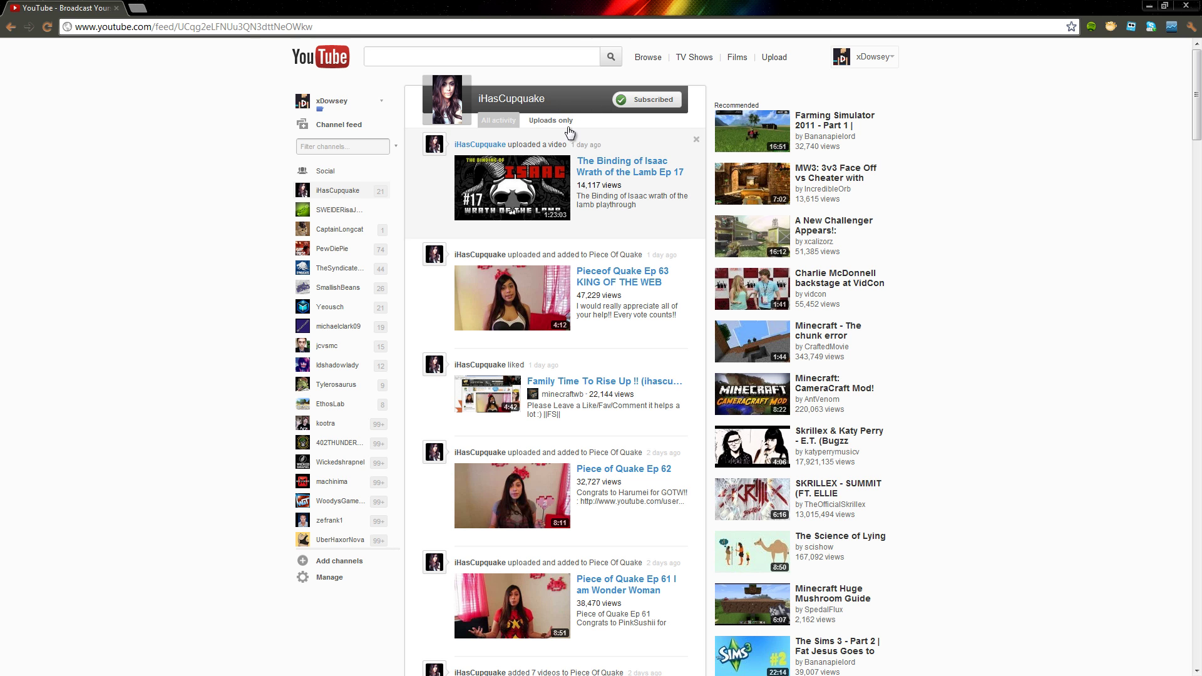
{"action": "scroll", "coordinate": [551, 142], "scroll_direction": "down", "scroll_amount": 3}
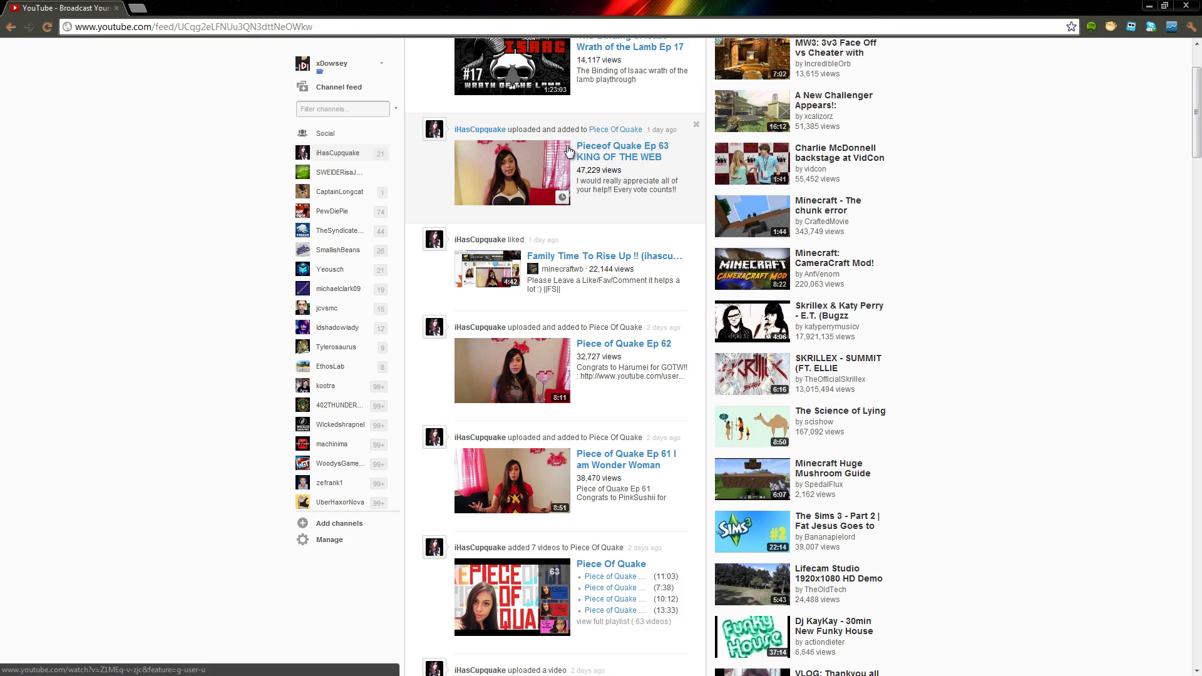
{"action": "scroll", "coordinate": [566, 146], "scroll_direction": "down", "scroll_amount": 2}
{"action": "scroll", "coordinate": [551, 131], "scroll_direction": "up", "scroll_amount": 6}
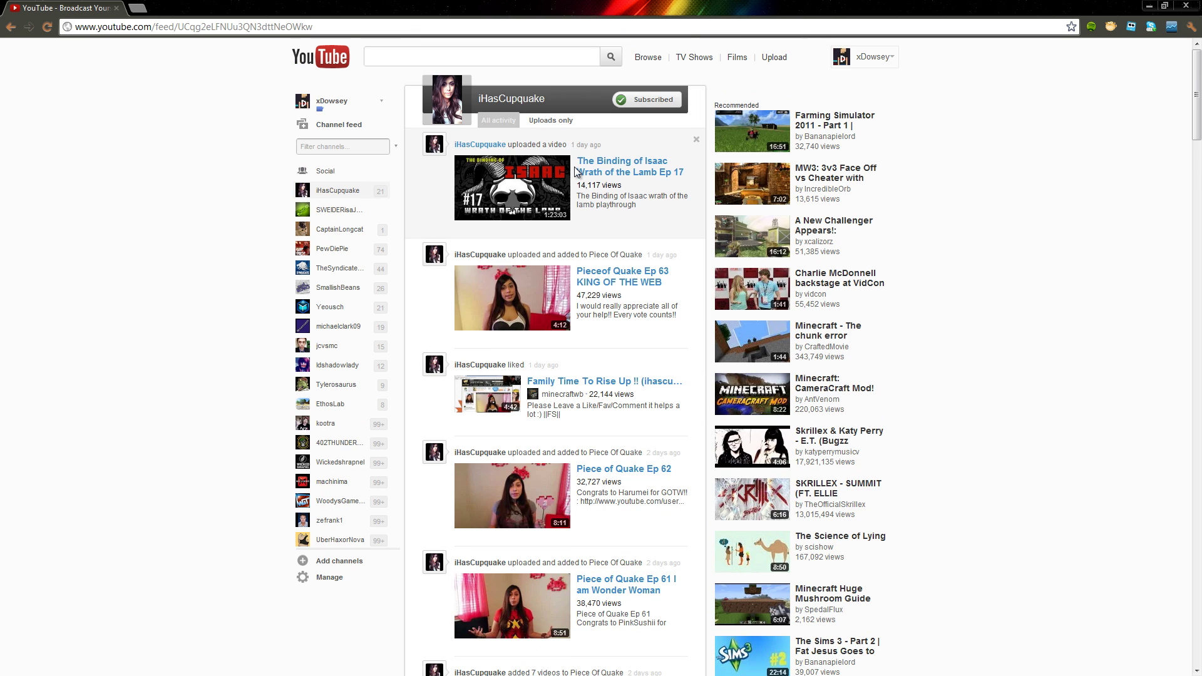
{"action": "left_click", "coordinate": [545, 120]}
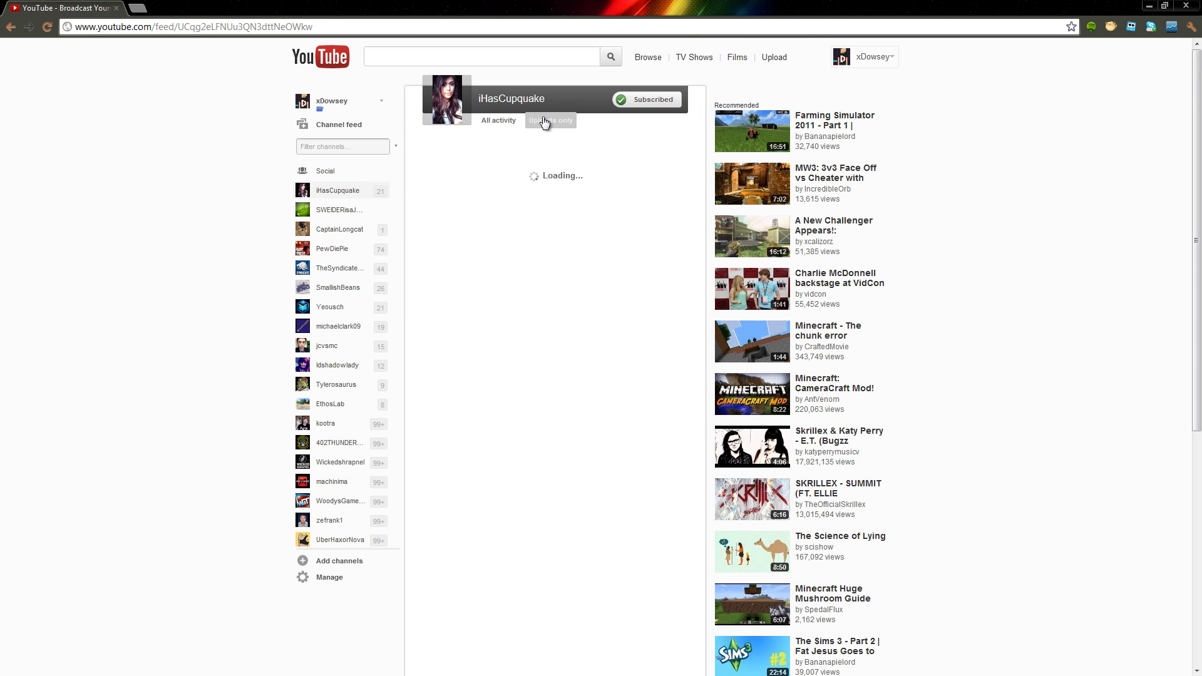
Filter the subscribed channels by 'x' and open the creeper-avatar channel's feed
{"action": "left_click", "coordinate": [363, 147]}
{"action": "type", "text": "x"}
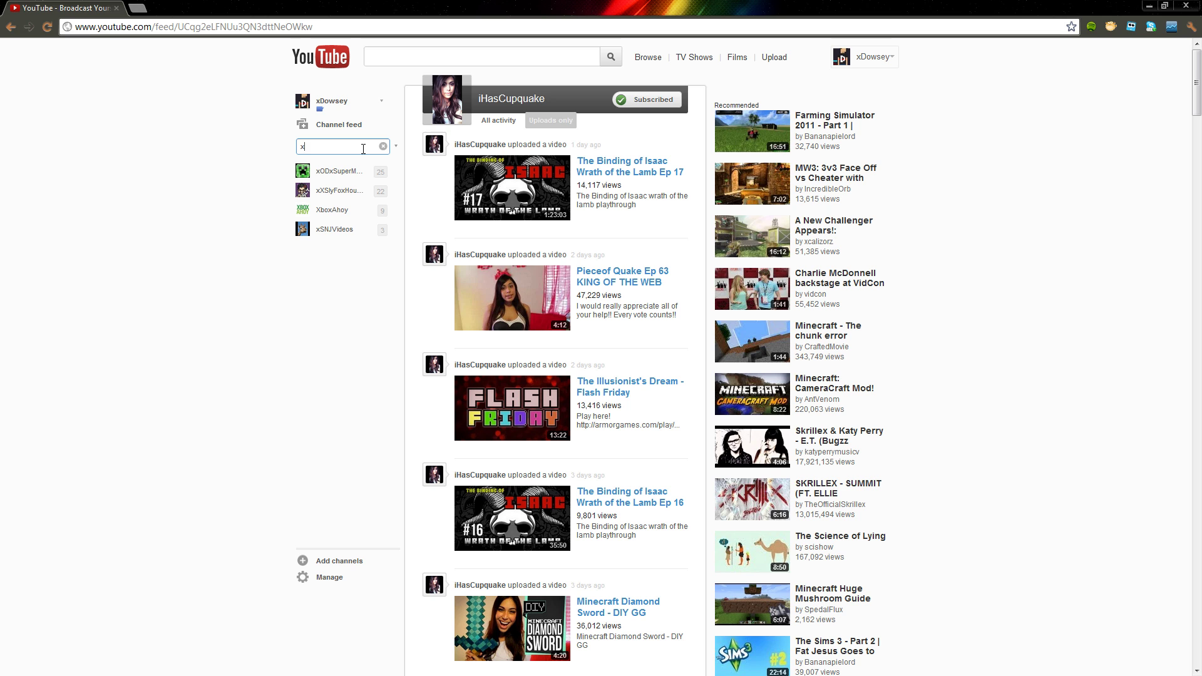
{"action": "left_click", "coordinate": [354, 172]}
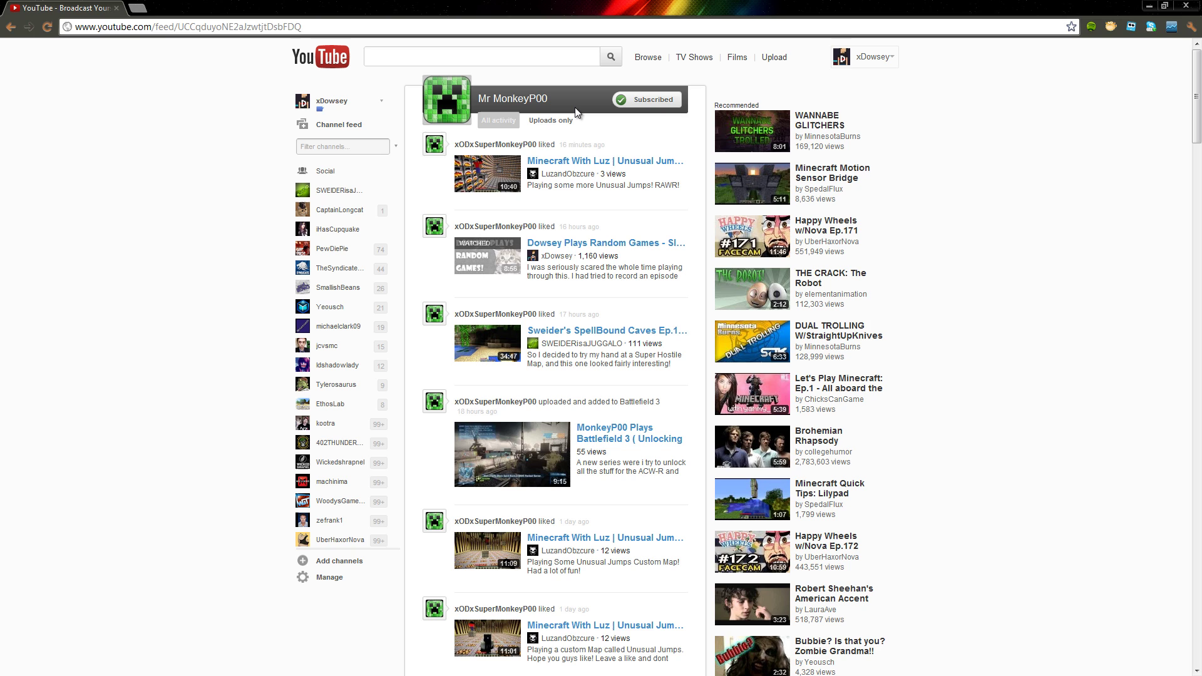
Browse the Add Channels recommendations, then return to the homepage Channel feed
{"action": "left_click", "coordinate": [308, 562]}
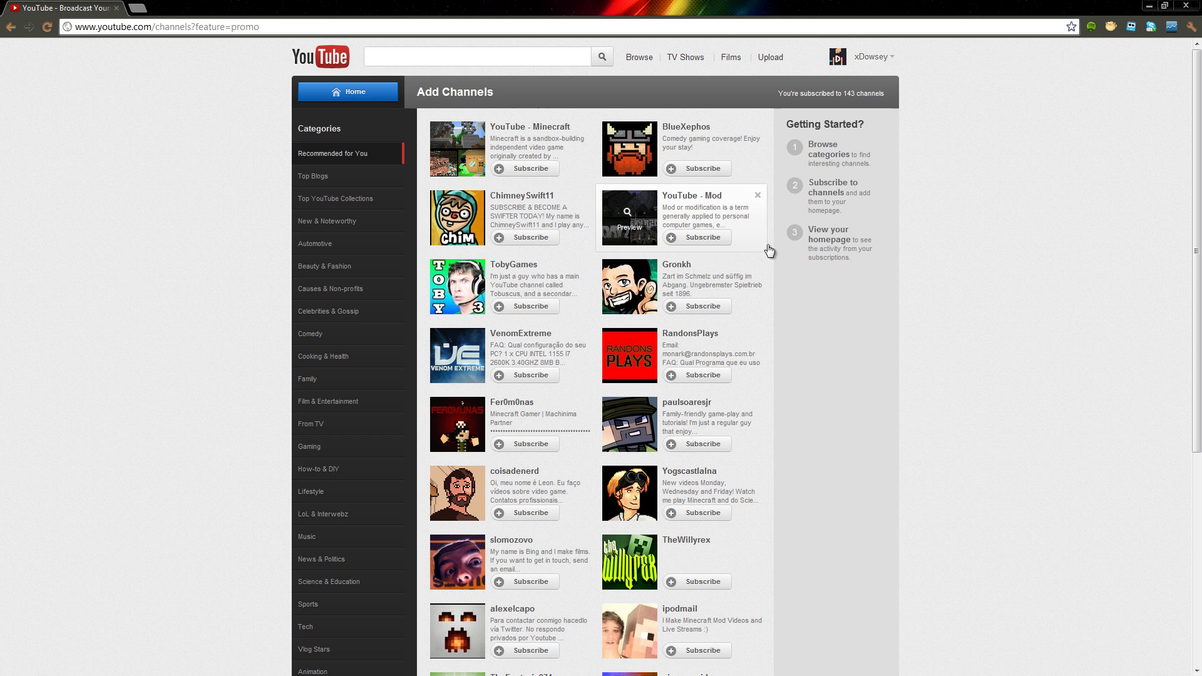
{"action": "scroll", "coordinate": [790, 93], "scroll_direction": "down", "scroll_amount": 2}
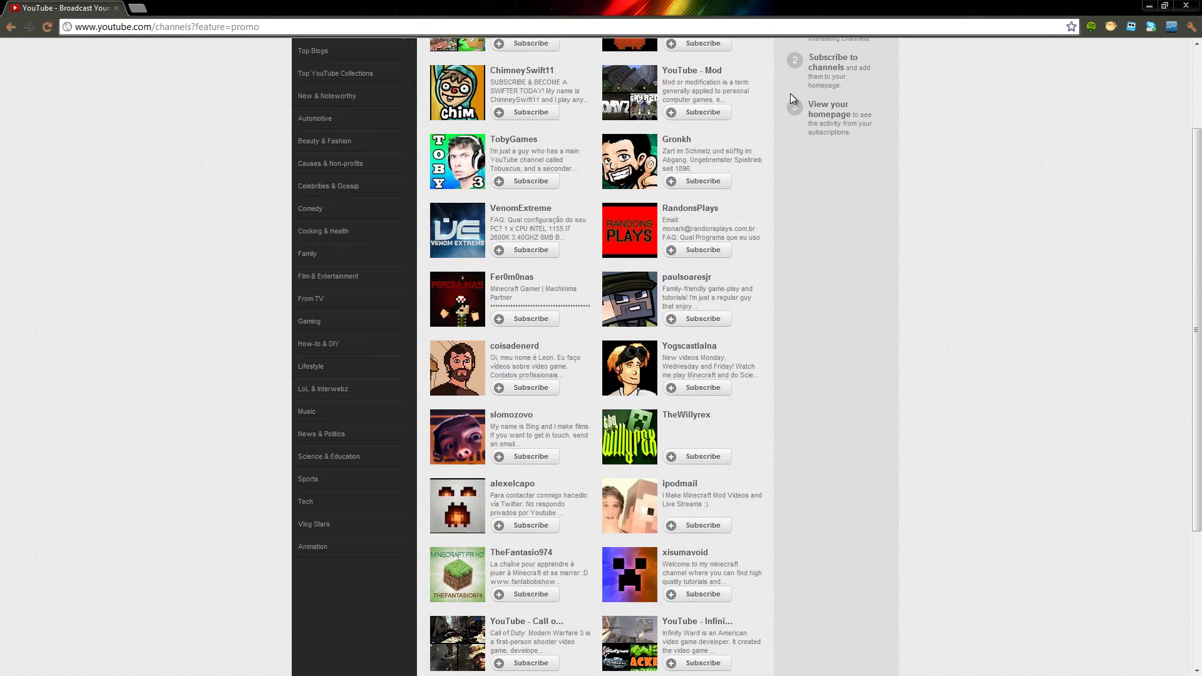
{"action": "scroll", "coordinate": [790, 92], "scroll_direction": "up", "scroll_amount": 2}
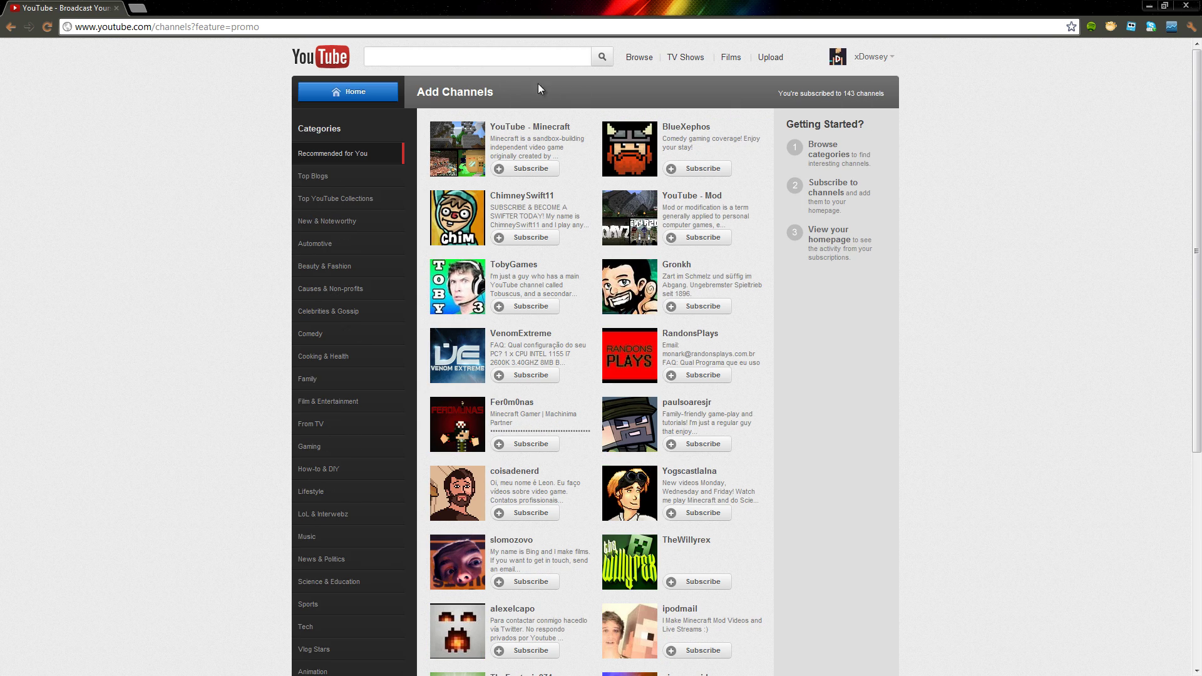
{"action": "left_click", "coordinate": [318, 66]}
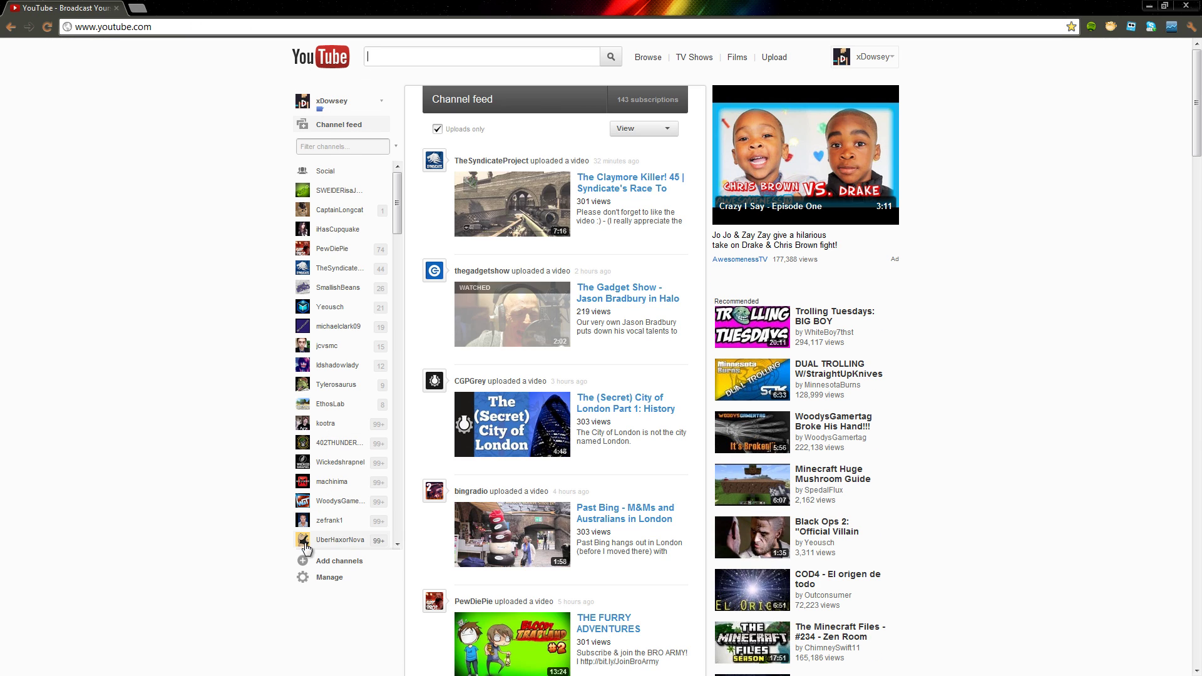
Scroll through all 143 subscriptions on the Manage page and expand the sidebar's account links
{"action": "left_click", "coordinate": [320, 580]}
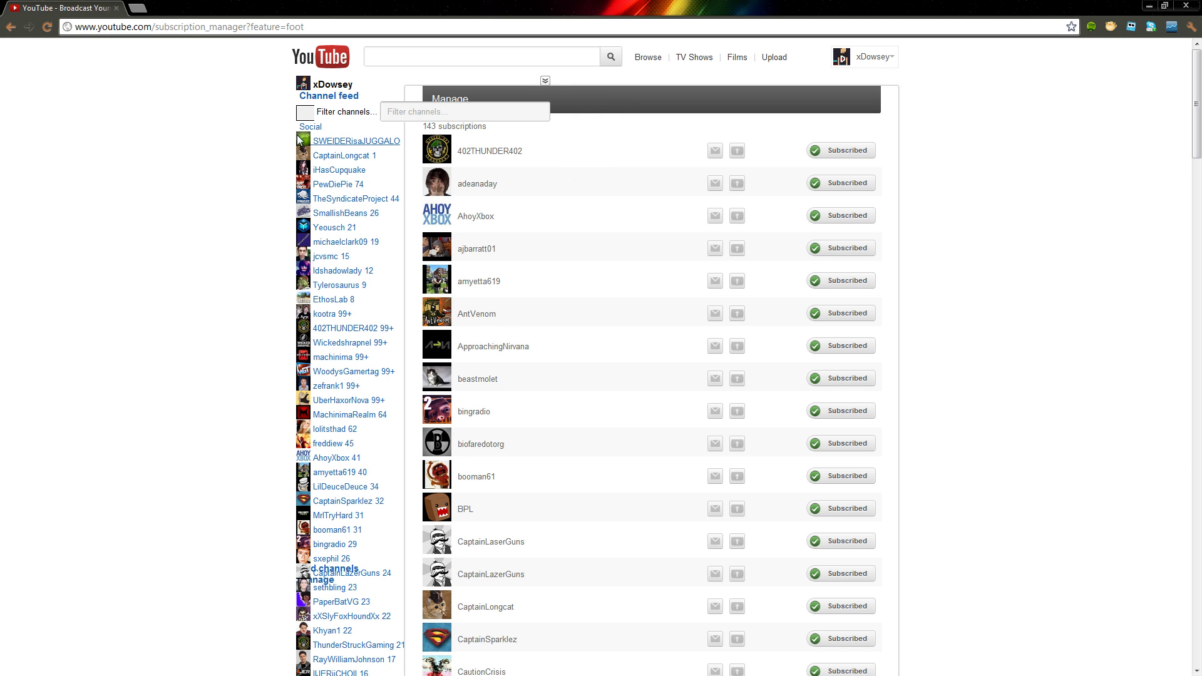
{"action": "scroll", "coordinate": [946, 147], "scroll_direction": "down", "scroll_amount": 2}
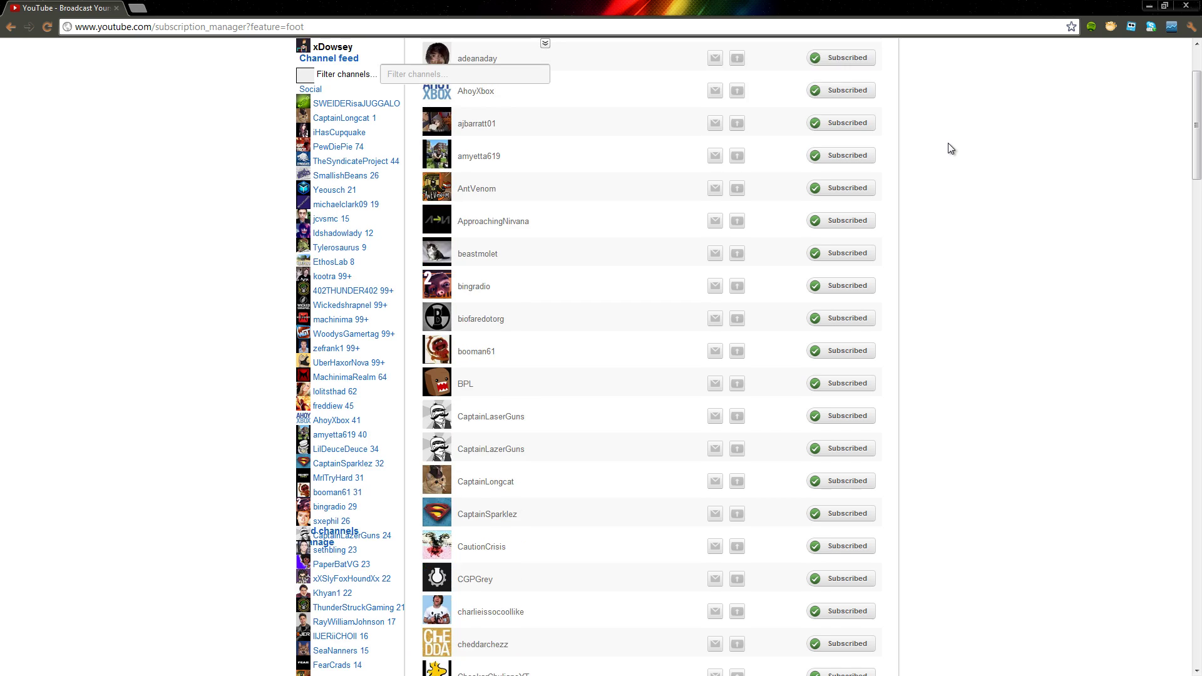
{"action": "scroll", "coordinate": [946, 147], "scroll_direction": "up", "scroll_amount": 2}
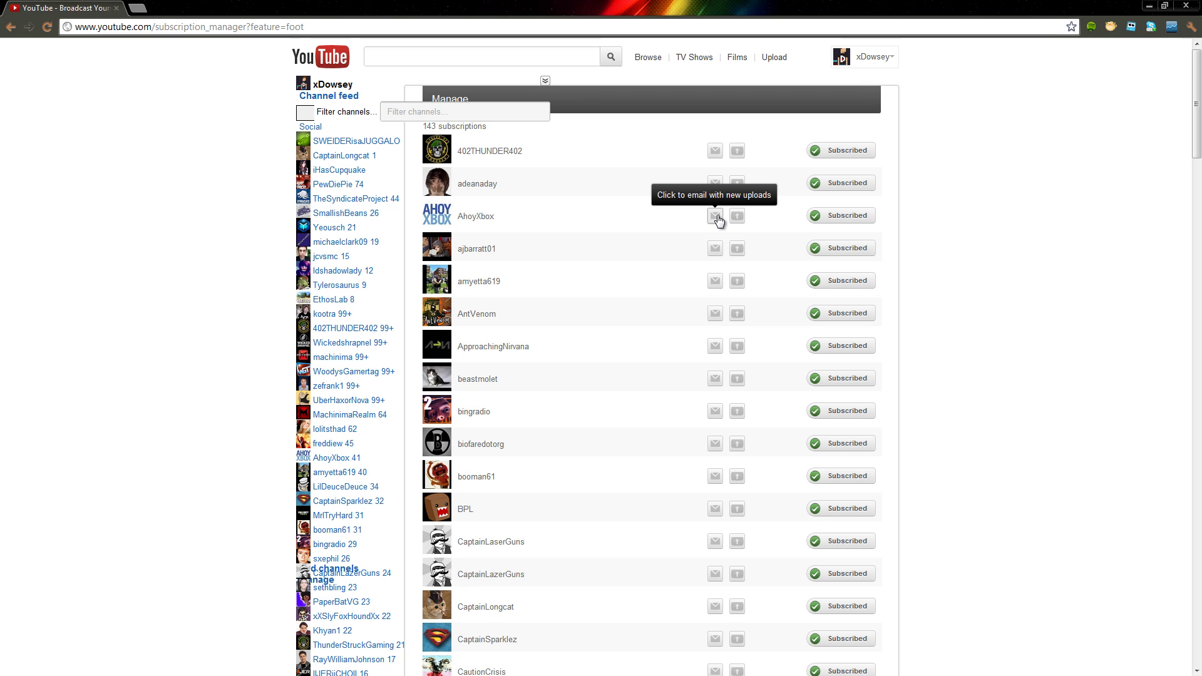
{"action": "scroll", "coordinate": [722, 145], "scroll_direction": "down", "scroll_amount": 2}
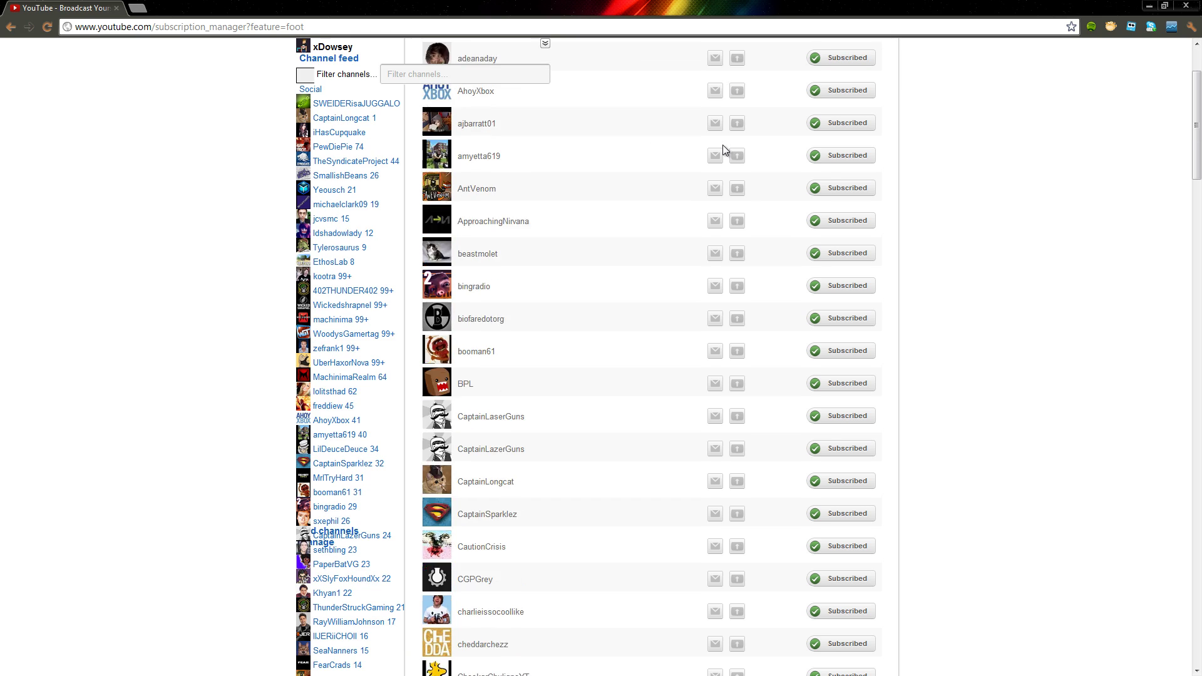
{"action": "scroll", "coordinate": [722, 145], "scroll_direction": "down", "scroll_amount": 3}
{"action": "scroll", "coordinate": [691, 202], "scroll_direction": "up", "scroll_amount": 5}
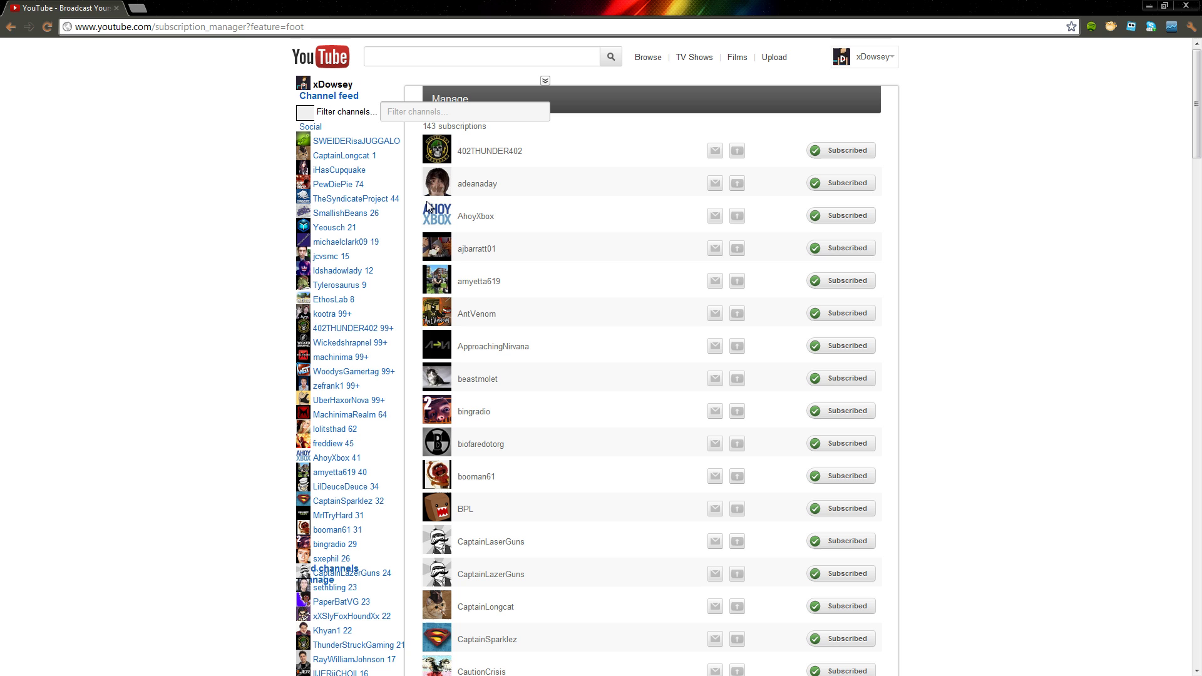
{"action": "scroll", "coordinate": [993, 197], "scroll_direction": "down", "scroll_amount": 9}
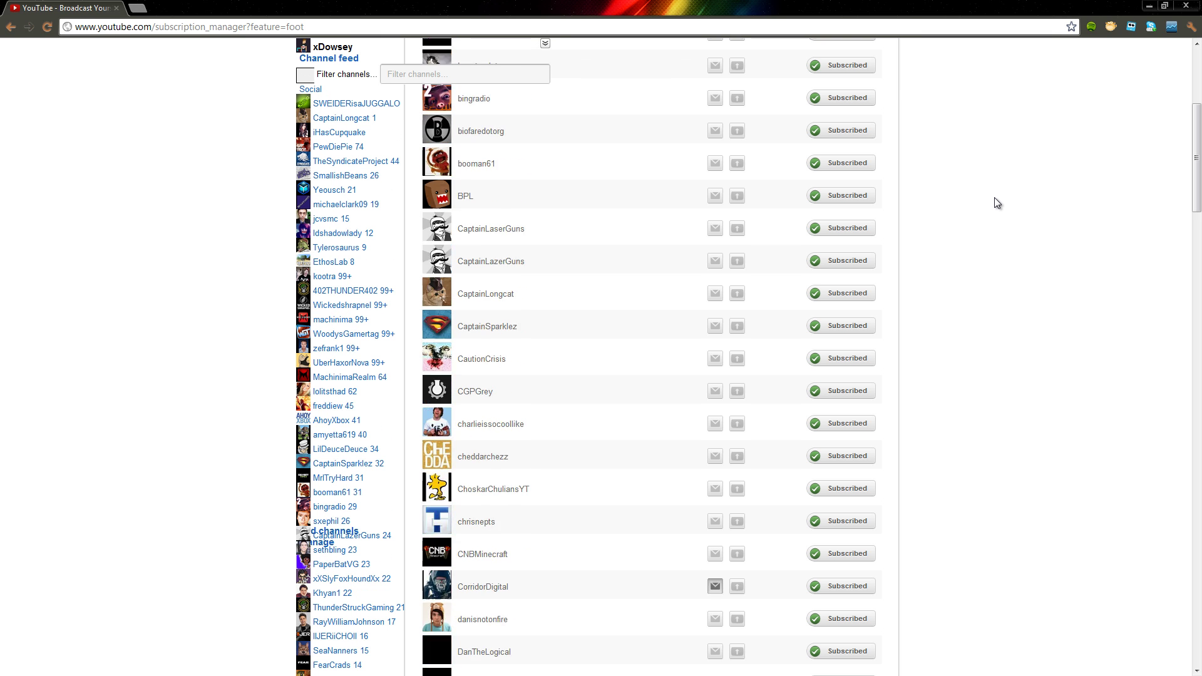
{"action": "scroll", "coordinate": [996, 202], "scroll_direction": "down", "scroll_amount": 15}
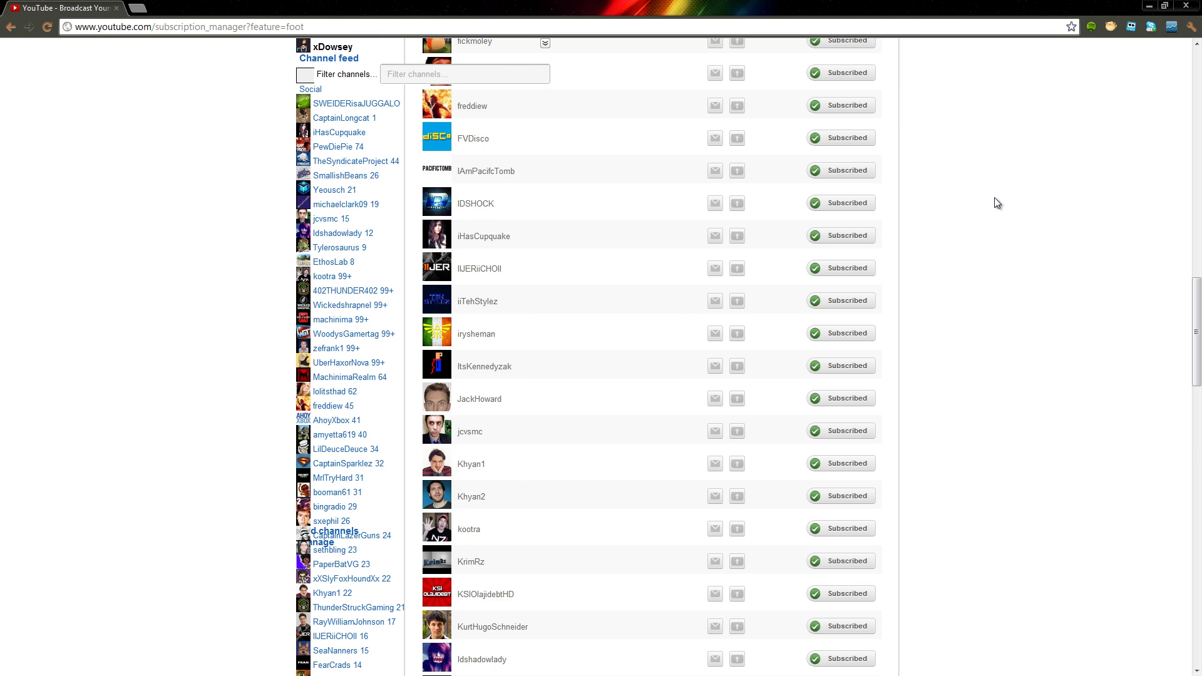
{"action": "left_click_drag", "start_coordinate": [1196, 375], "coordinate": [1191, 71]}
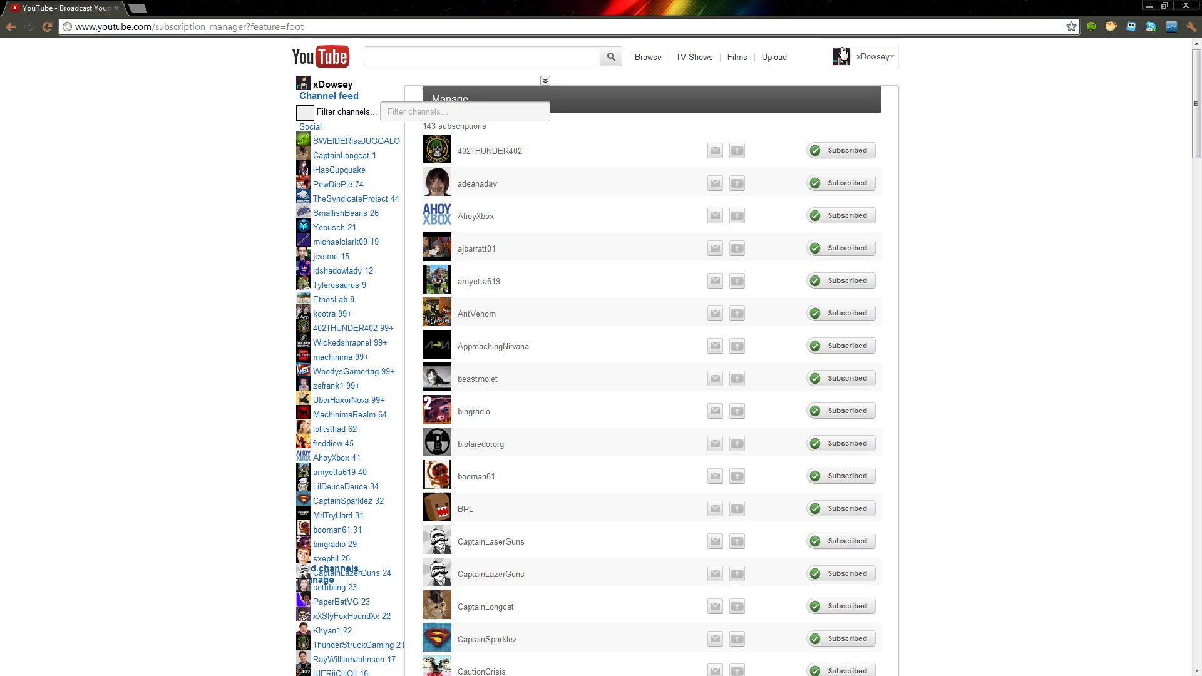
{"action": "left_click", "coordinate": [545, 81]}
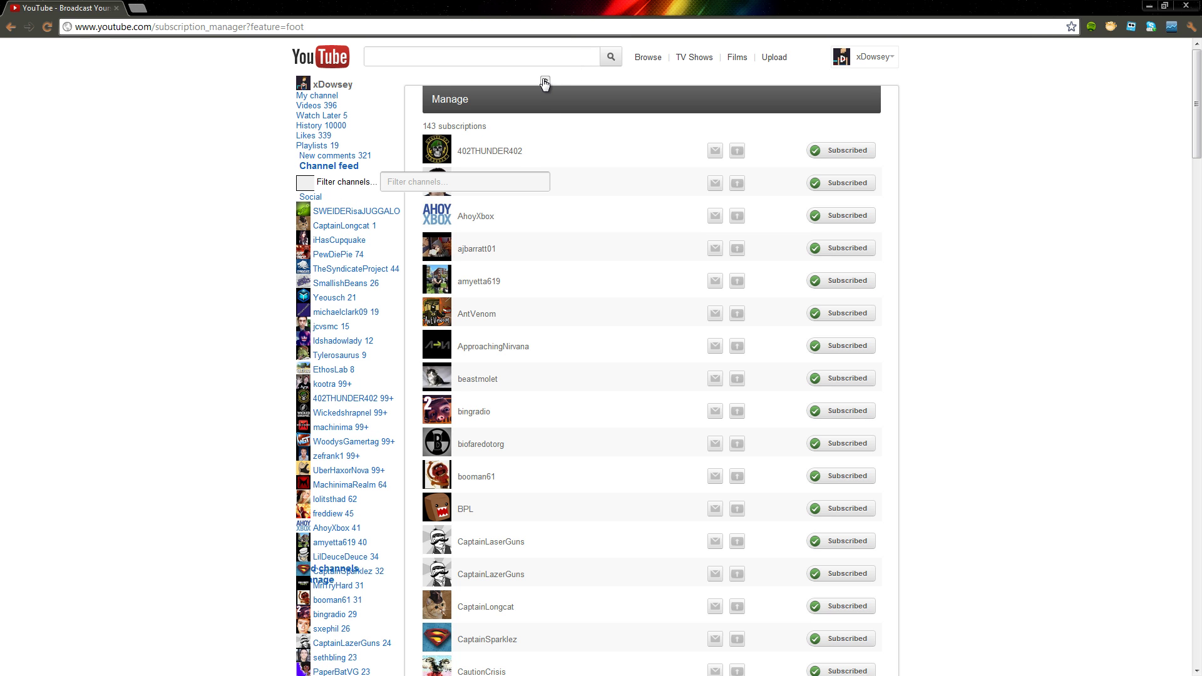
From the home page's expanded account section, open the feed of your own uploaded videos
{"action": "left_click", "coordinate": [321, 58]}
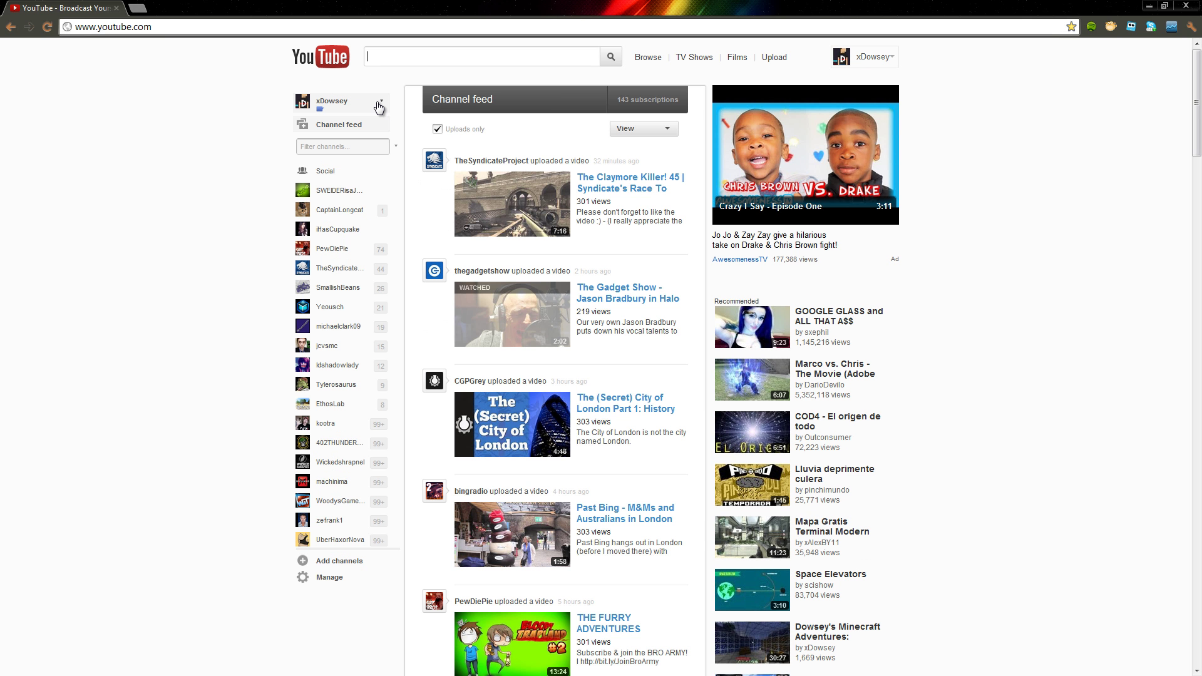
{"action": "left_click", "coordinate": [378, 104]}
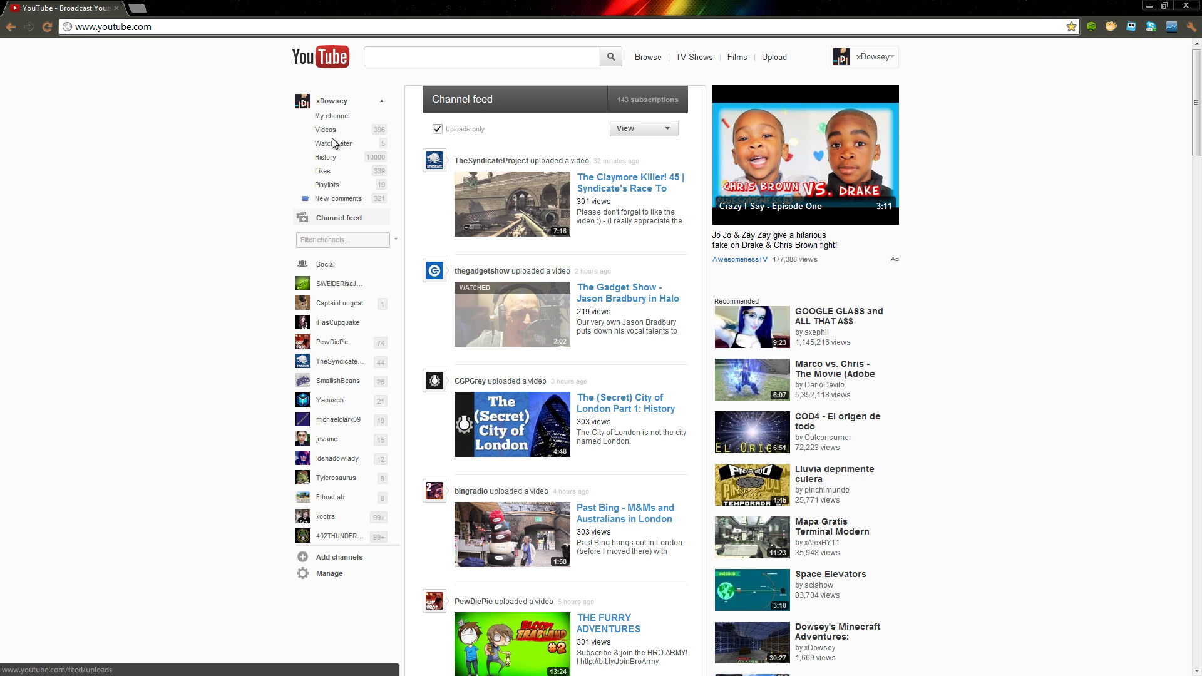
{"action": "left_click", "coordinate": [325, 130]}
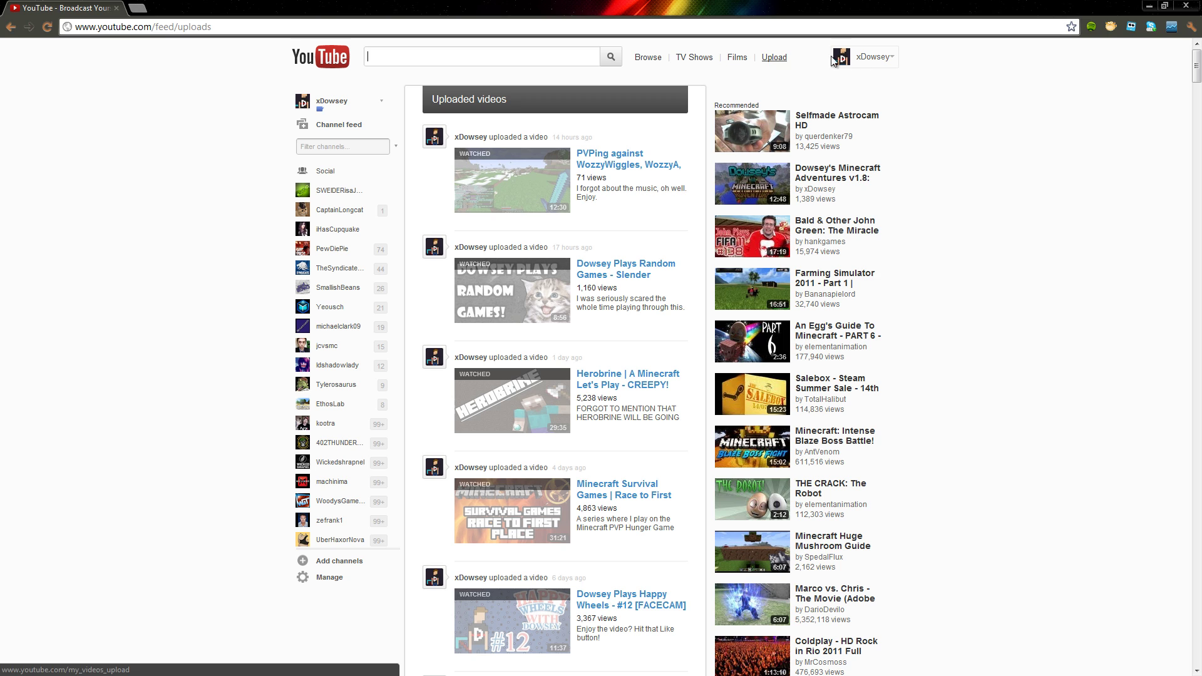
{"action": "left_click", "coordinate": [1190, 27]}
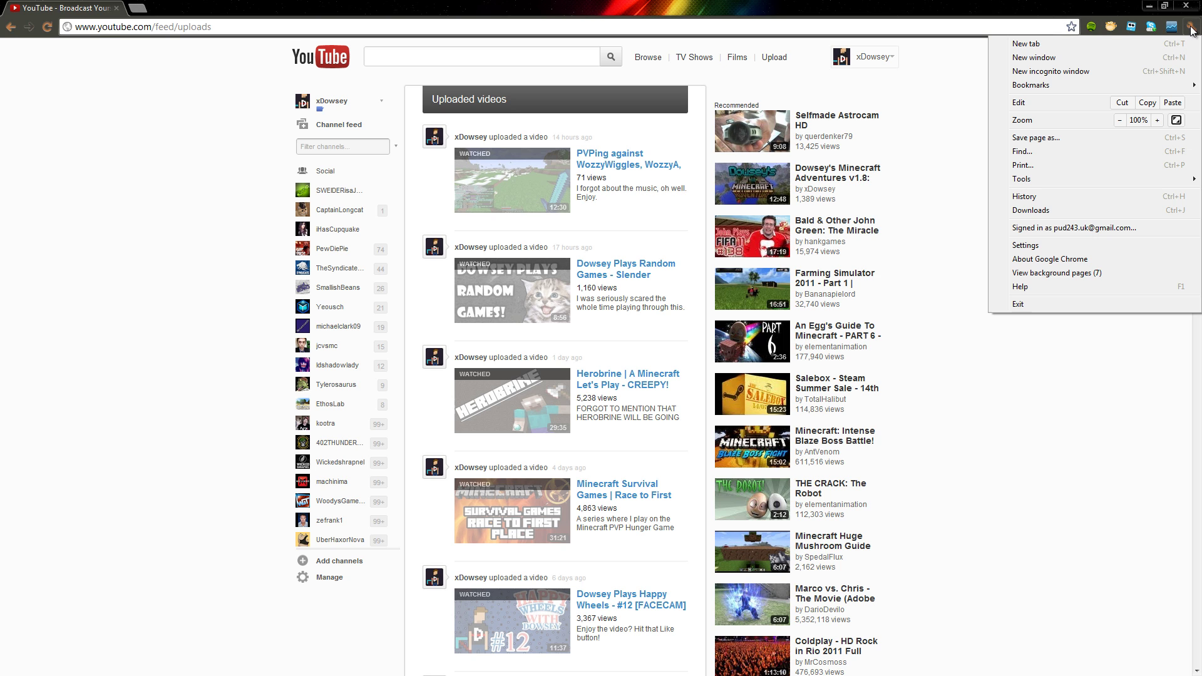
Open Chrome's Content Settings from the advanced Privacy section of Settings
{"action": "left_click", "coordinate": [1040, 244]}
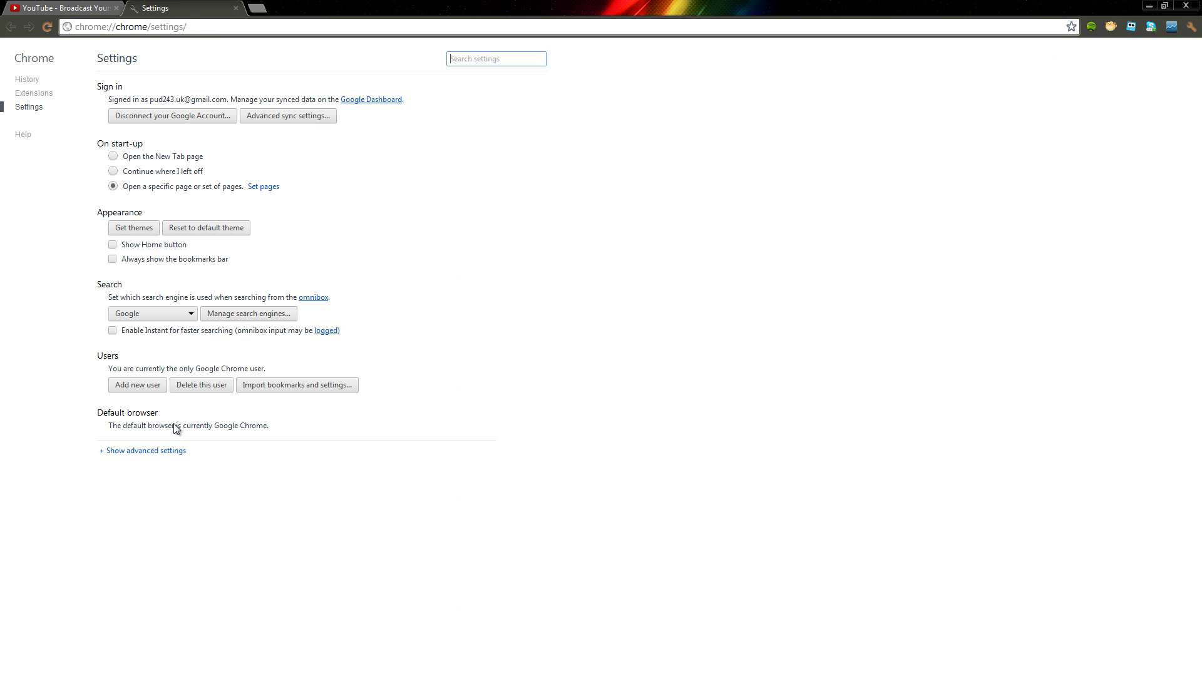
{"action": "left_click", "coordinate": [169, 451]}
{"action": "scroll", "coordinate": [479, 388], "scroll_direction": "down", "scroll_amount": 3}
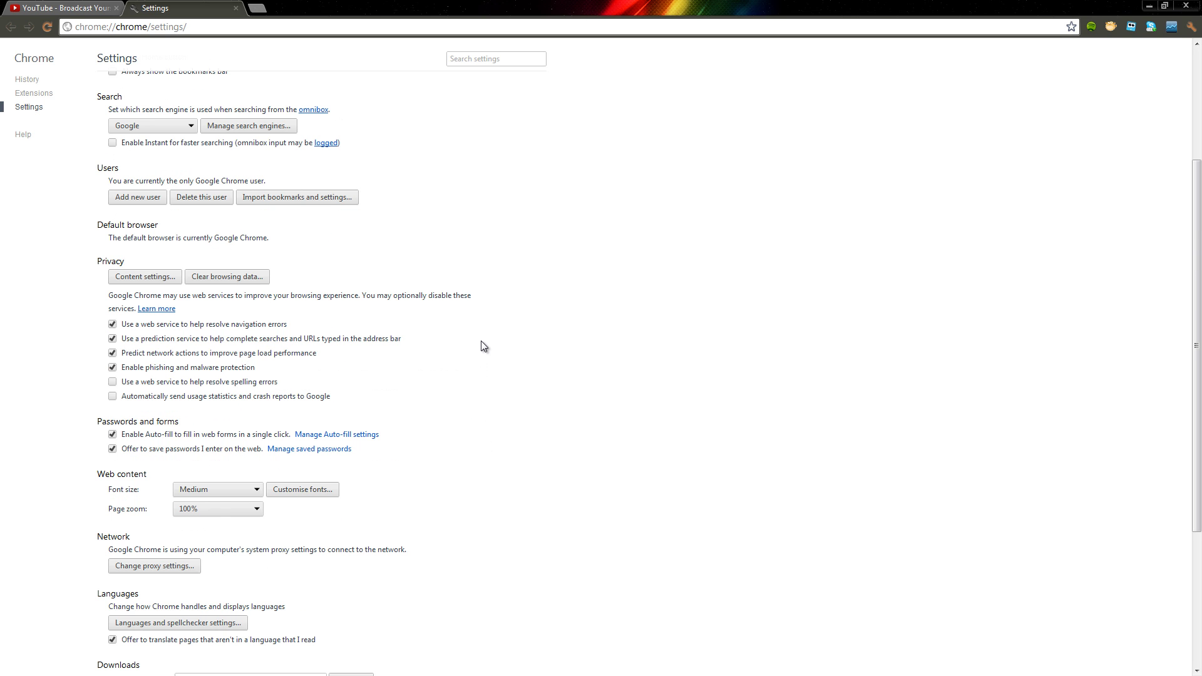
{"action": "left_click", "coordinate": [130, 279]}
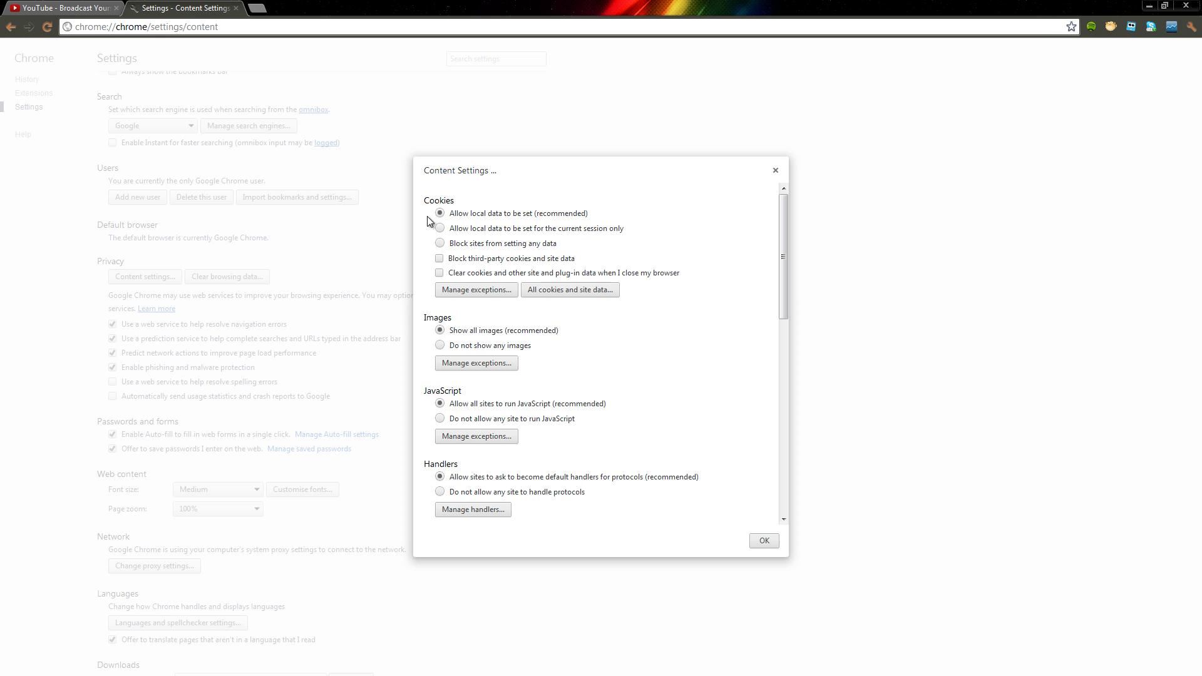
Remove youtube.com's VISITOR_INFO1_LIVE cookie from All cookies and site data, then close Settings
{"action": "left_click", "coordinate": [583, 290]}
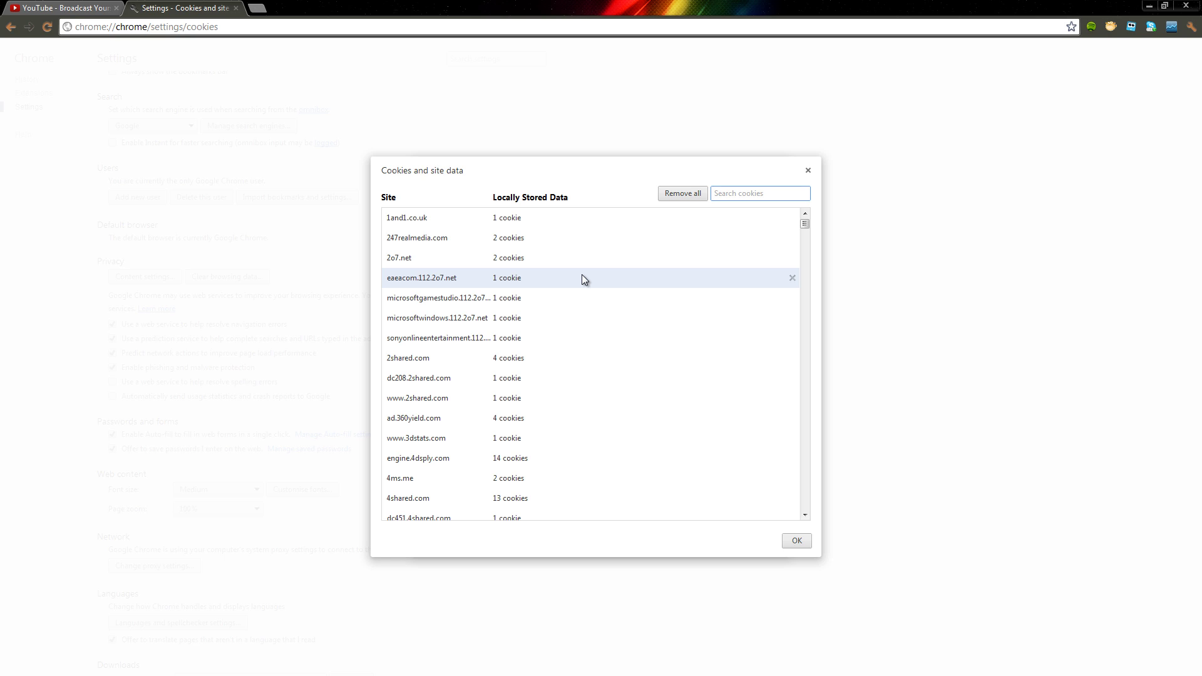
{"action": "type", "text": "youtube"}
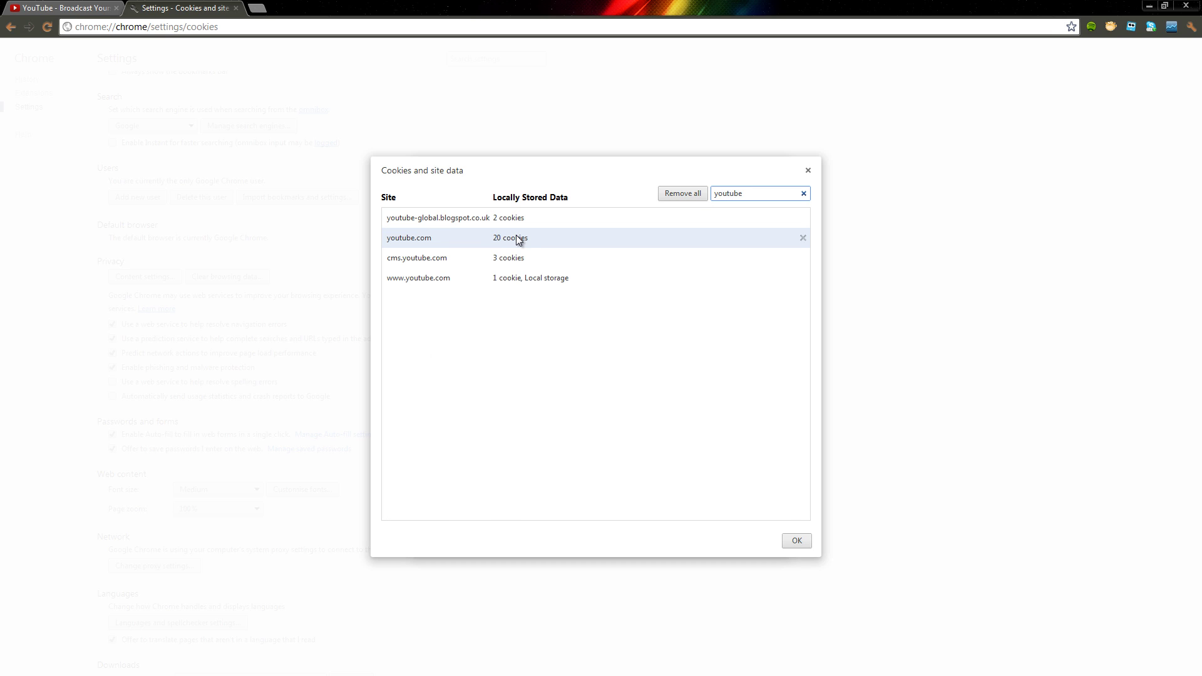
{"action": "left_click", "coordinate": [395, 239]}
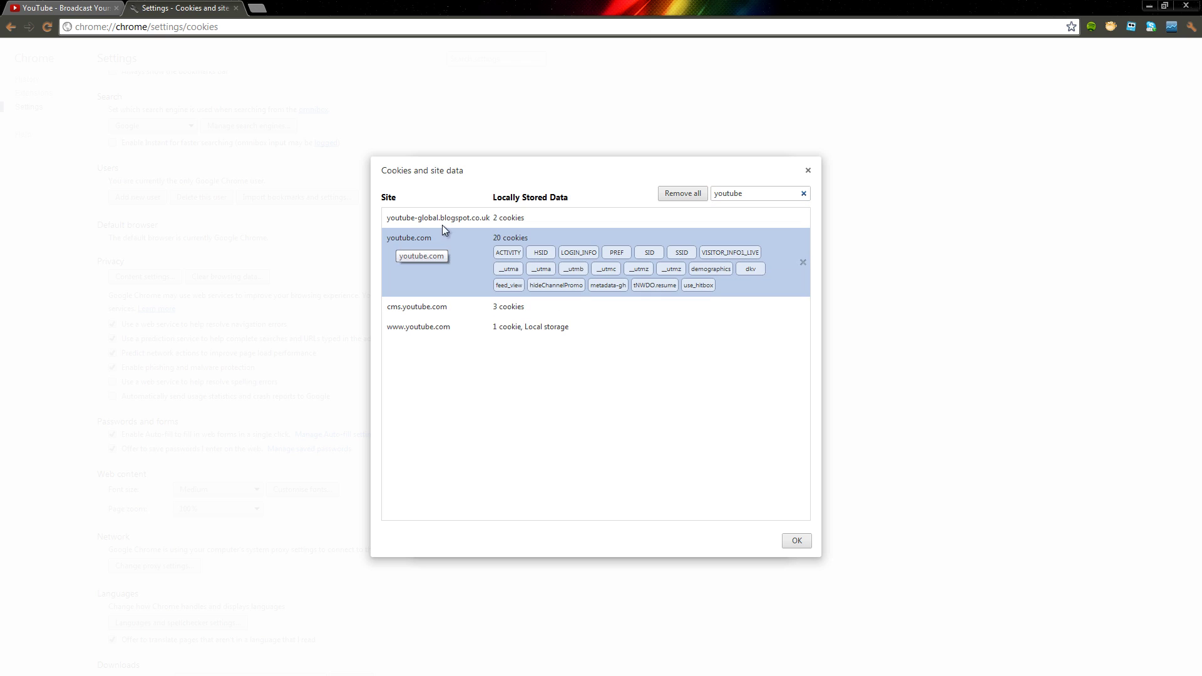
{"action": "left_click", "coordinate": [751, 256]}
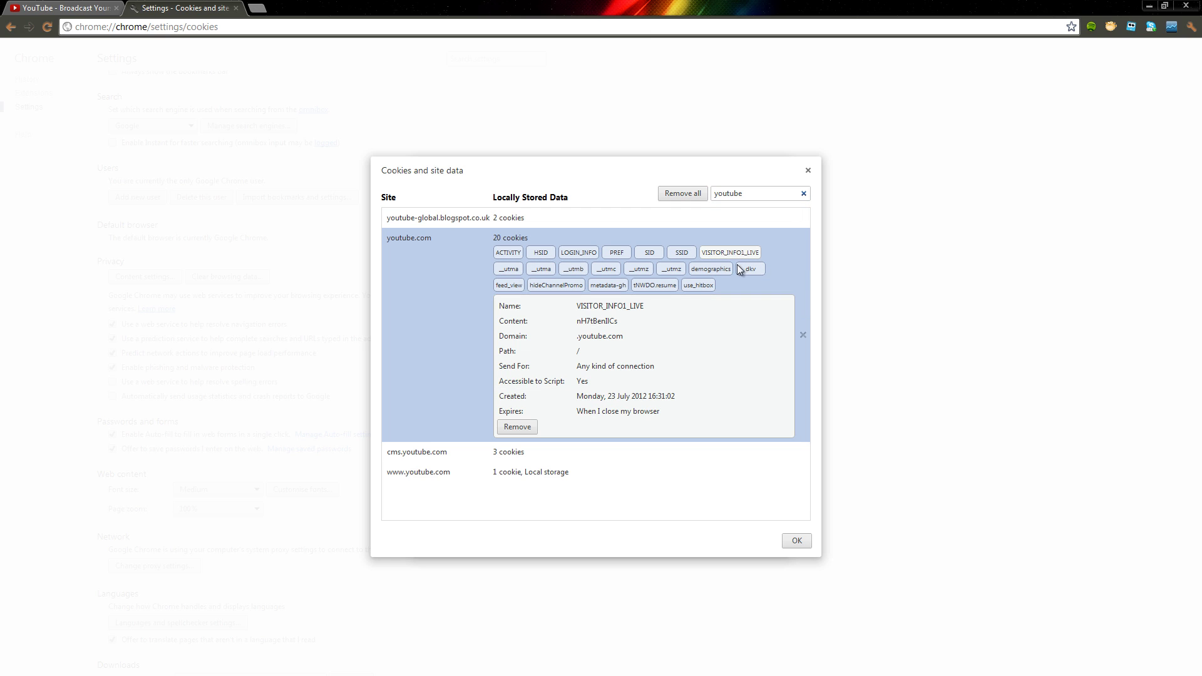
{"action": "left_click", "coordinate": [517, 428]}
{"action": "left_click", "coordinate": [807, 171]}
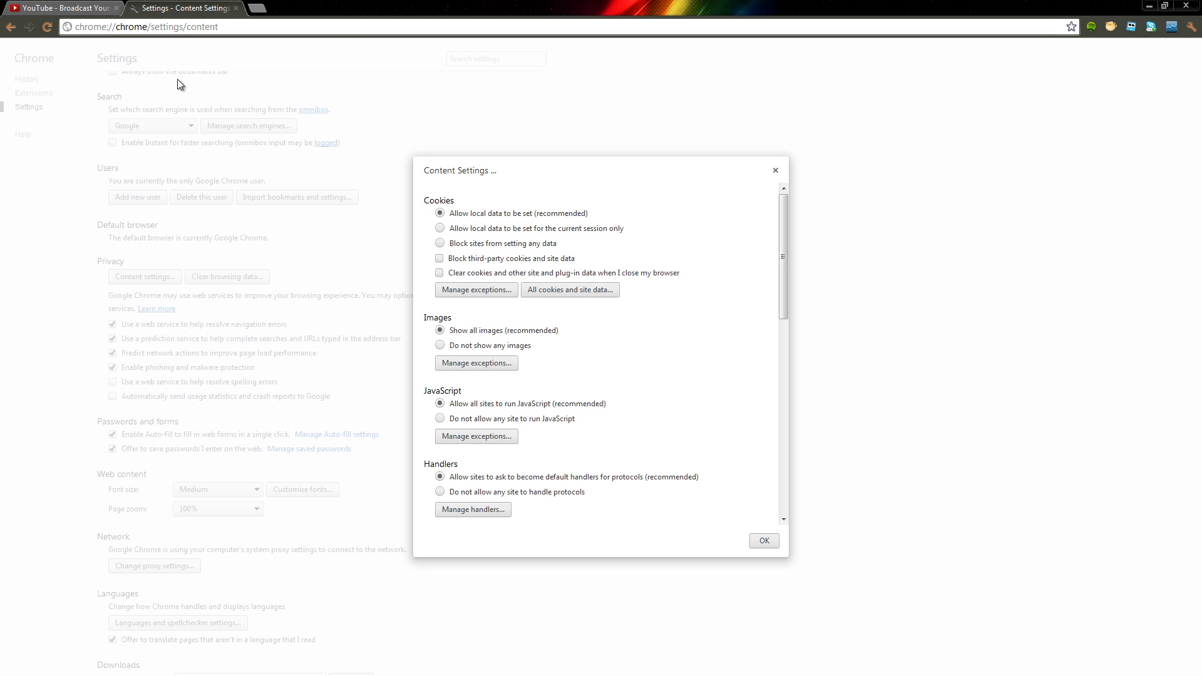
{"action": "left_click", "coordinate": [236, 8]}
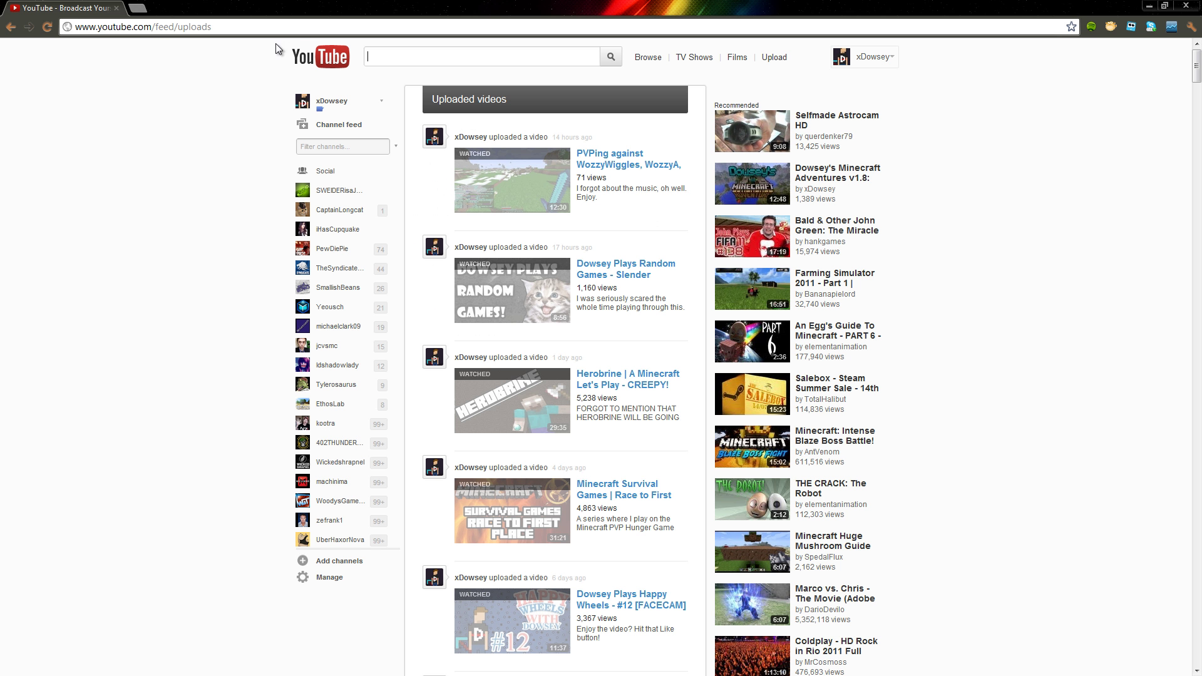